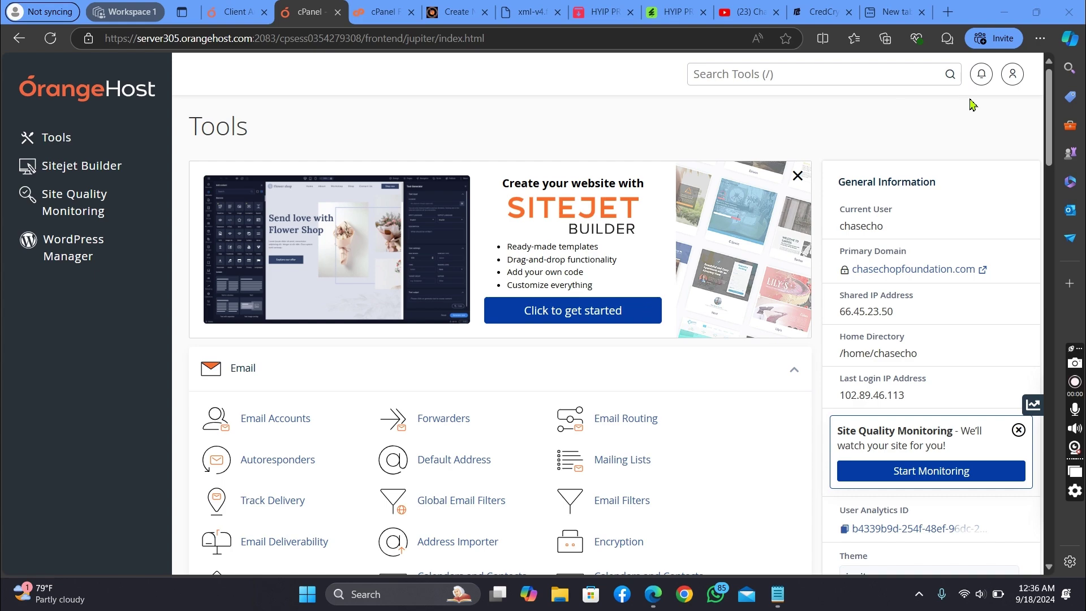
# Step: Scroll down the cPanel Tools page to the Files section and launch File Manager
pyautogui.moveTo(1050, 138); pyautogui.dragTo(1062, 256)
pyautogui.scroll(-2, 990, 245)
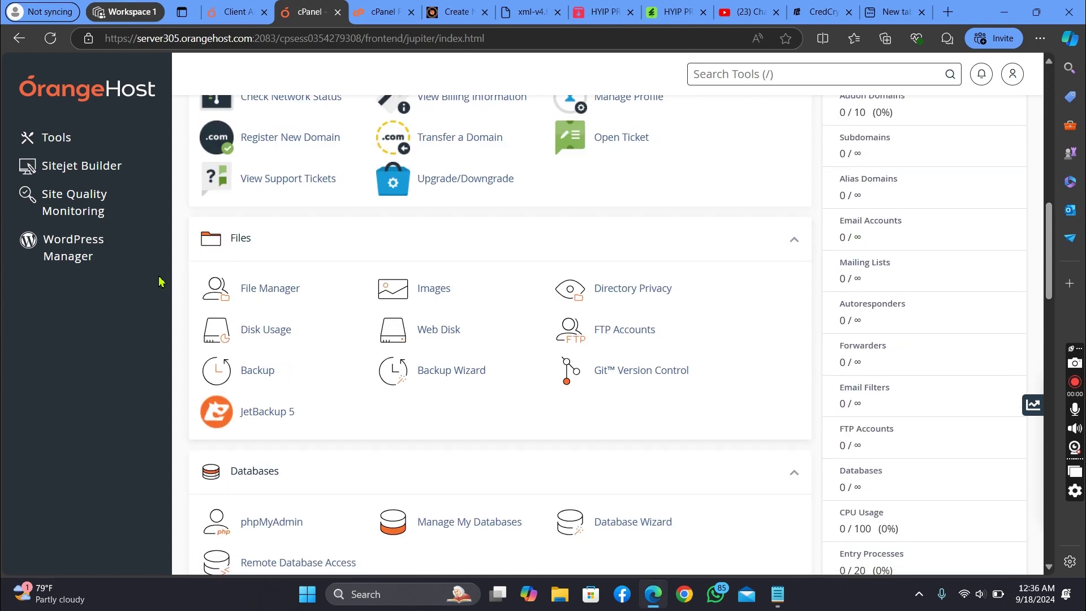
pyautogui.click(251, 289)
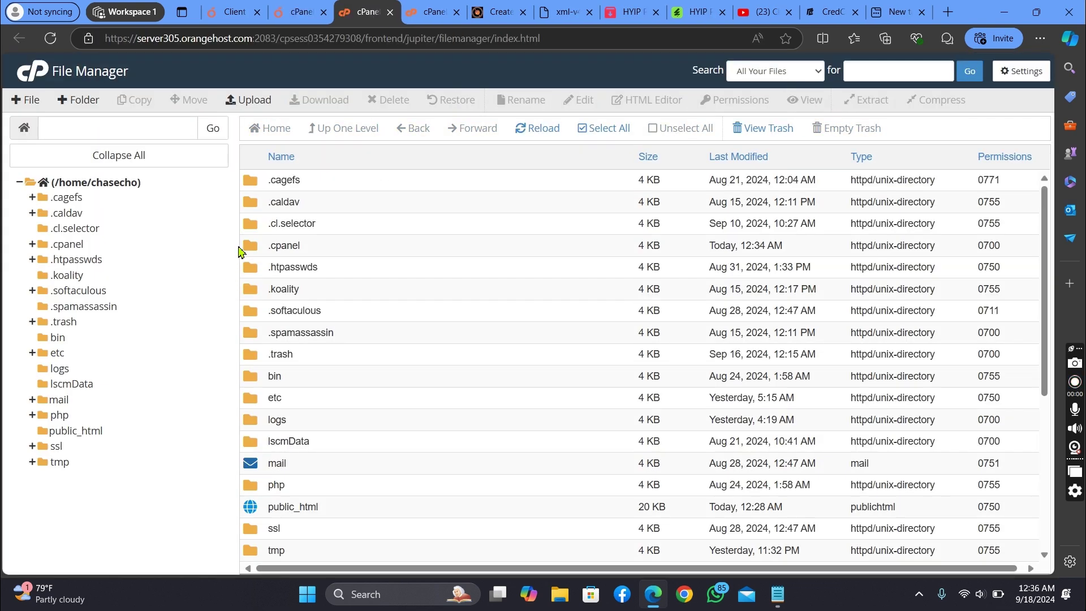
# Step: Extract credcrypto-3.1.zip inside public_html and dismiss the extraction results
pyautogui.doubleClick(337, 511)
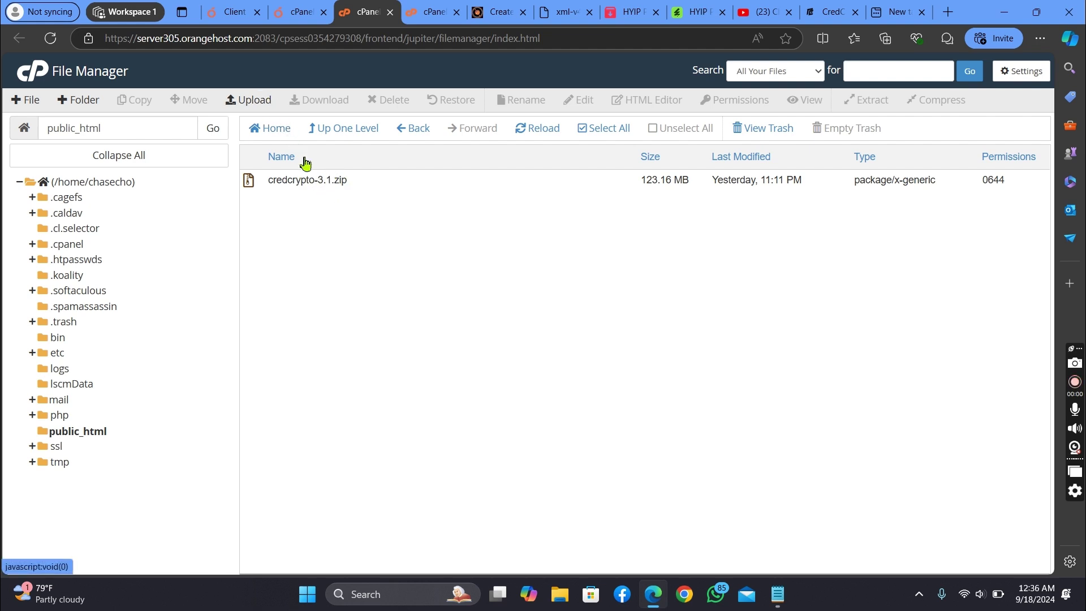
pyautogui.click(329, 187)
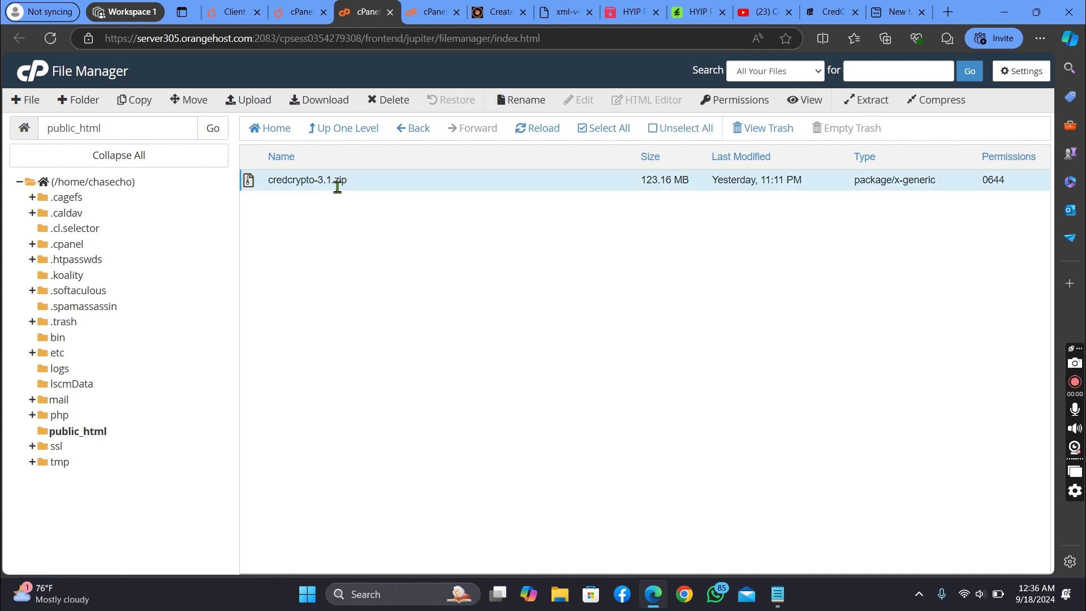
pyautogui.rightClick(337, 187)
pyautogui.click(384, 342)
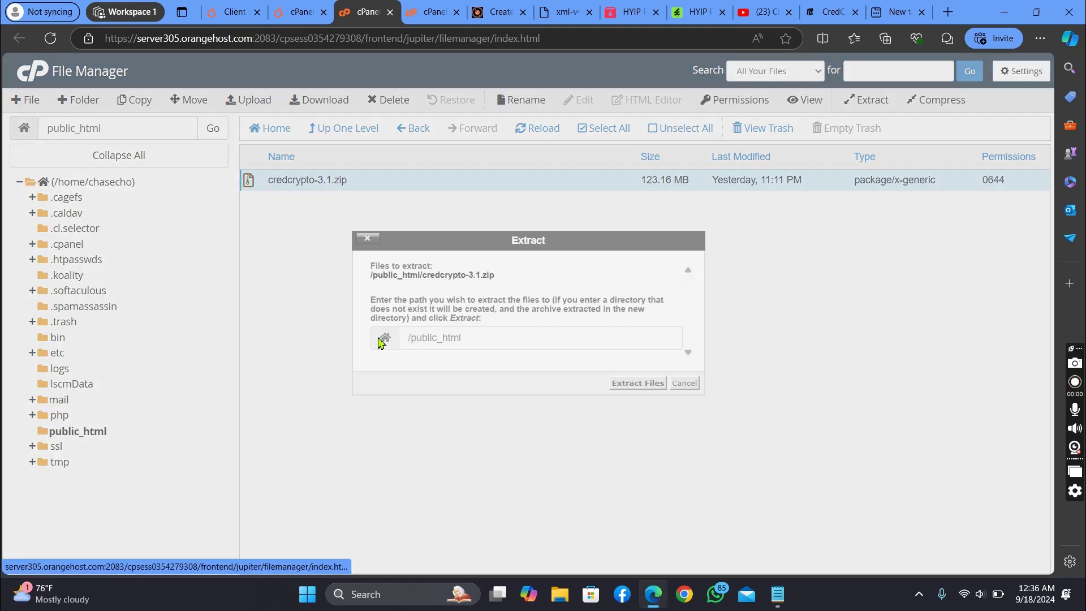
pyautogui.click(637, 383)
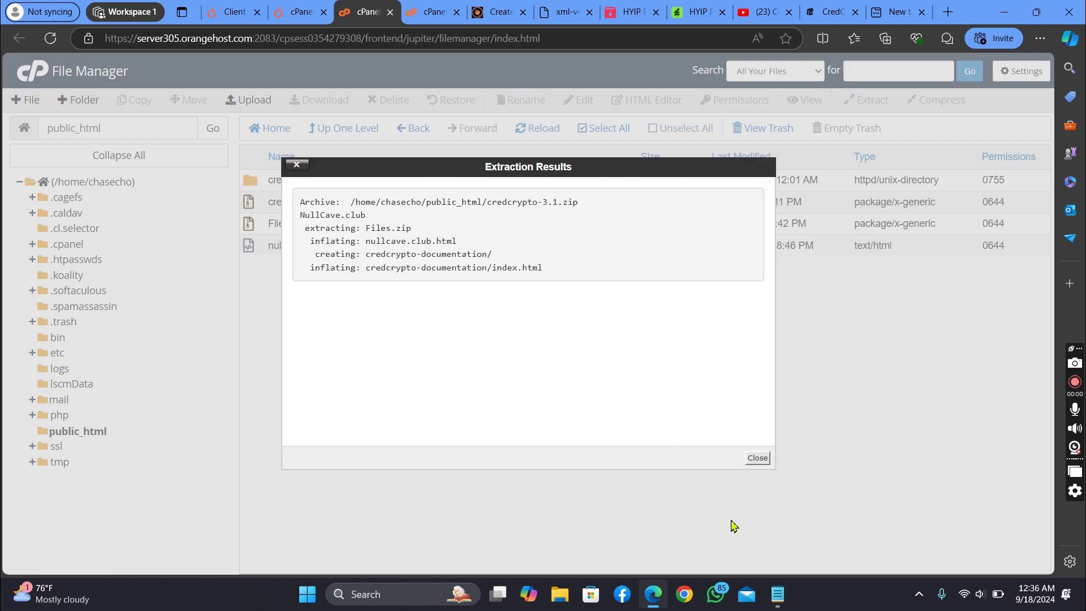
pyautogui.click(758, 458)
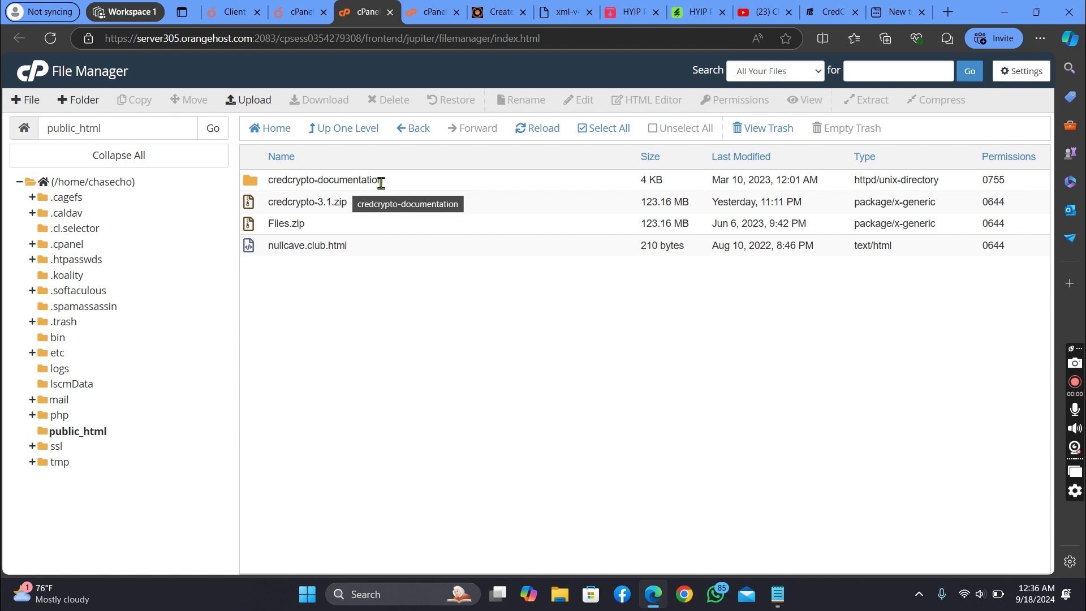
# Step: Extract Files.zip into /public_html, adding the core and public folders, index.php and .htaccess
pyautogui.click(349, 228)
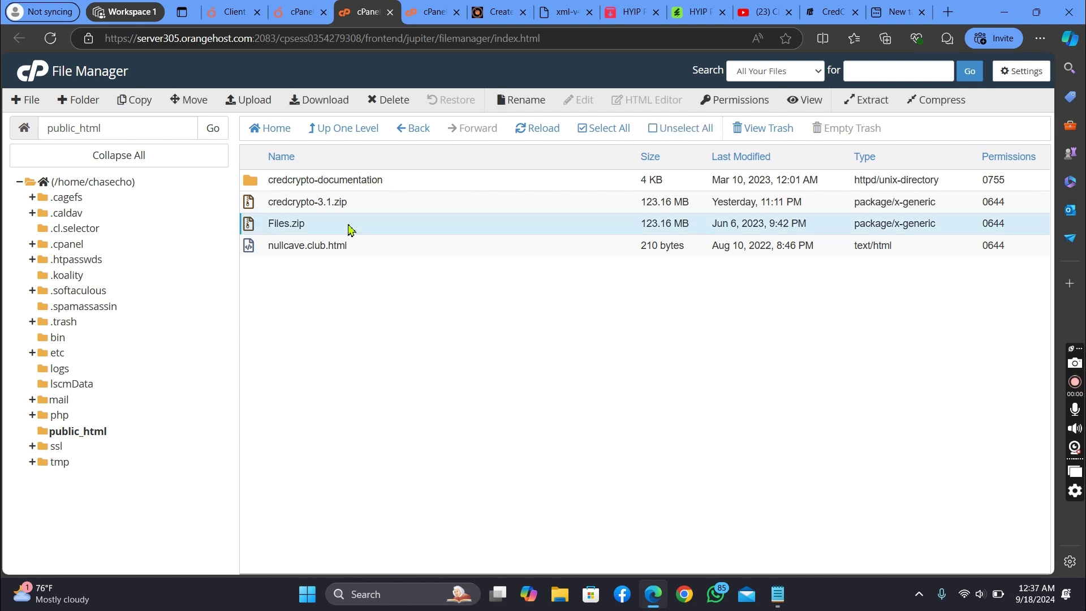
pyautogui.rightClick(349, 228)
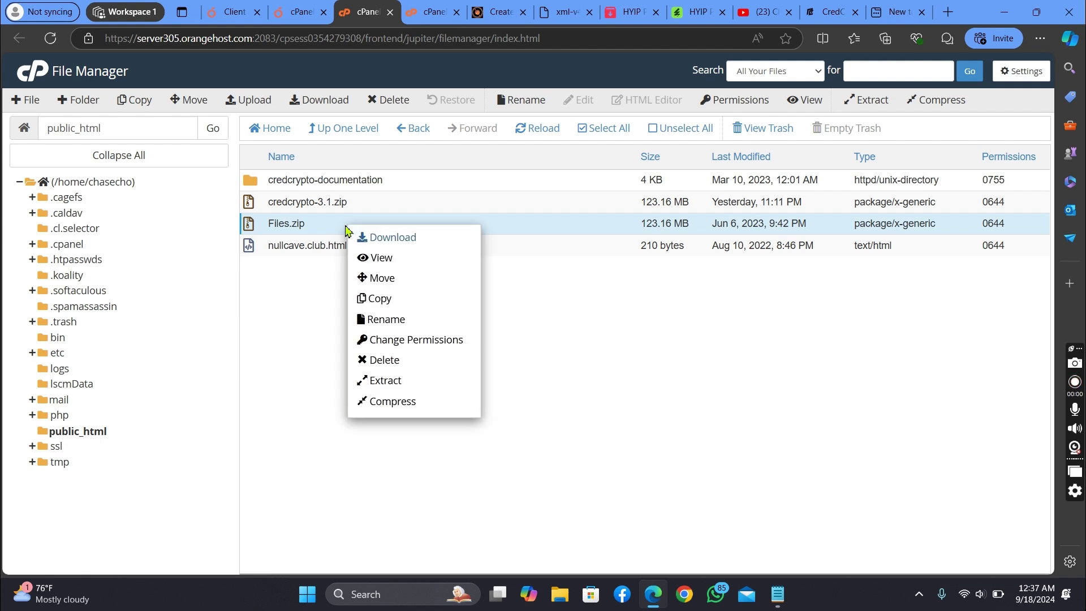
pyautogui.click(388, 381)
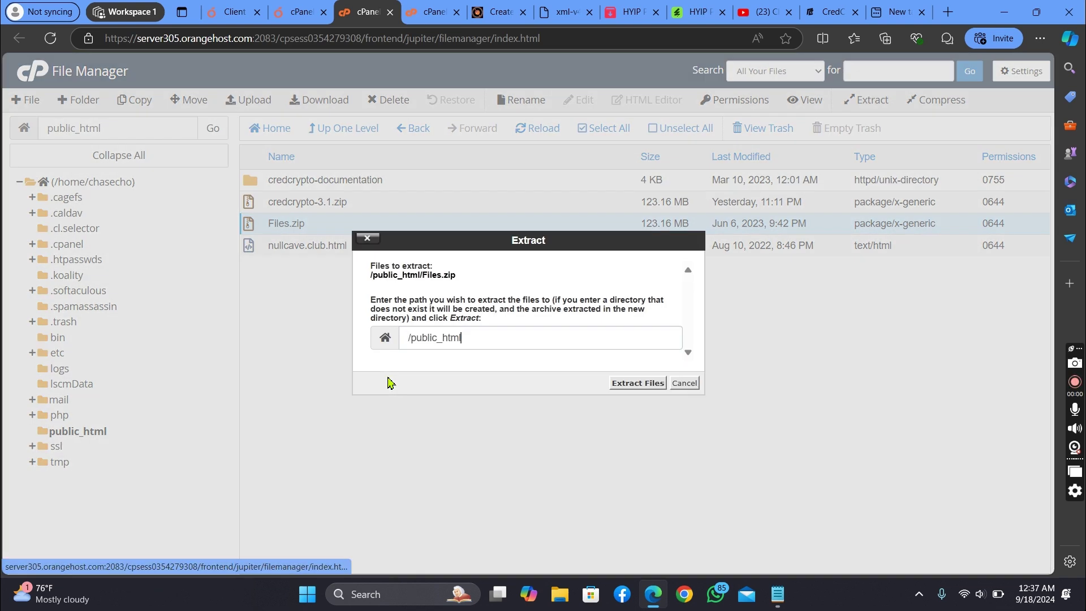
pyautogui.click(626, 387)
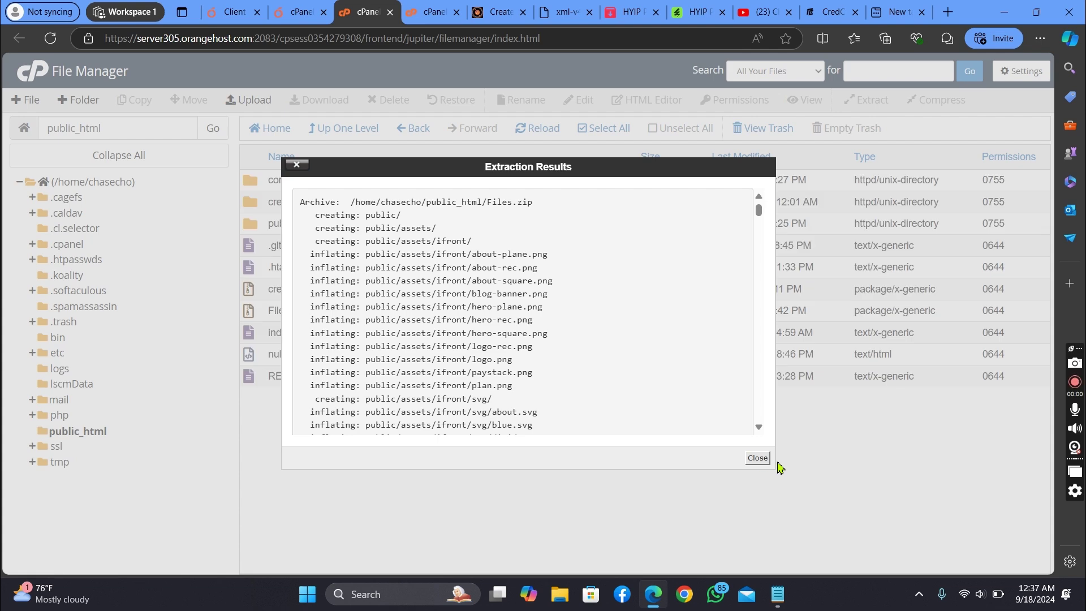
pyautogui.click(758, 458)
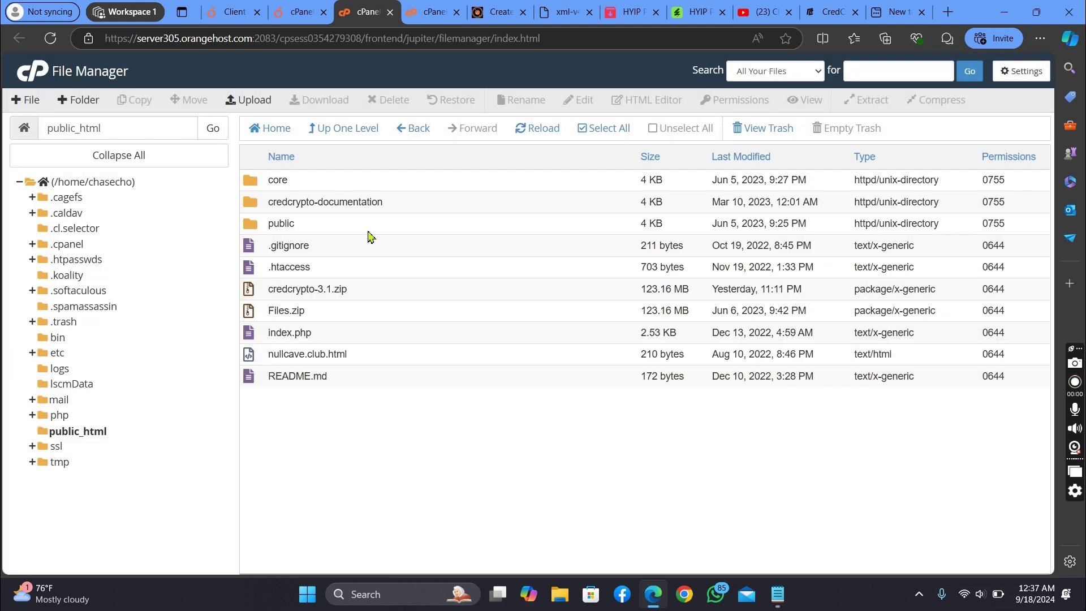
# Step: Enter the core folder, then open the Primary Domain link from the cPanel dashboard
pyautogui.doubleClick(332, 188)
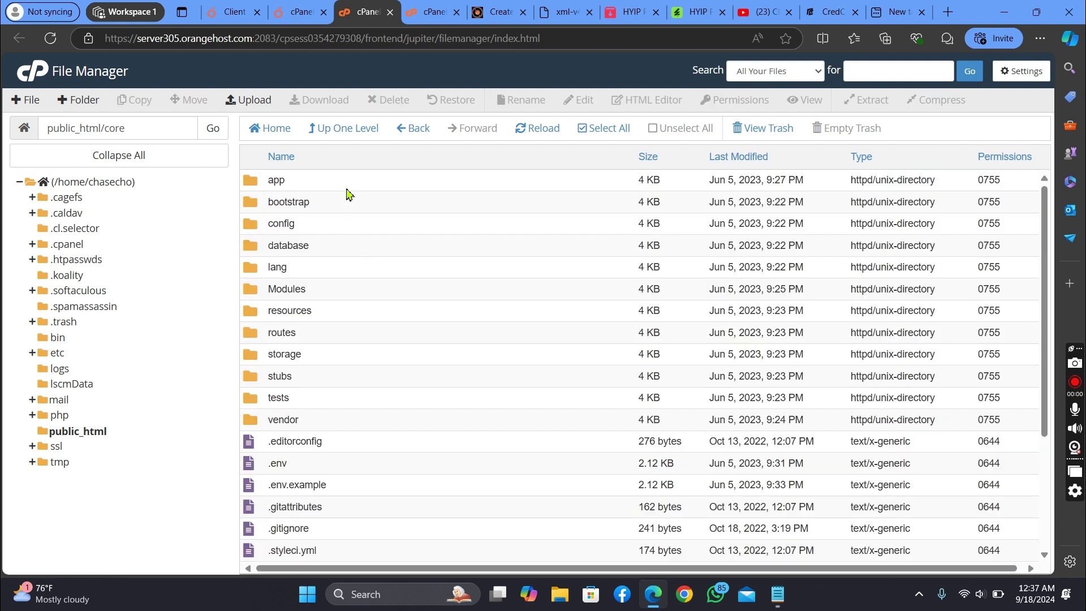
pyautogui.click(293, 8)
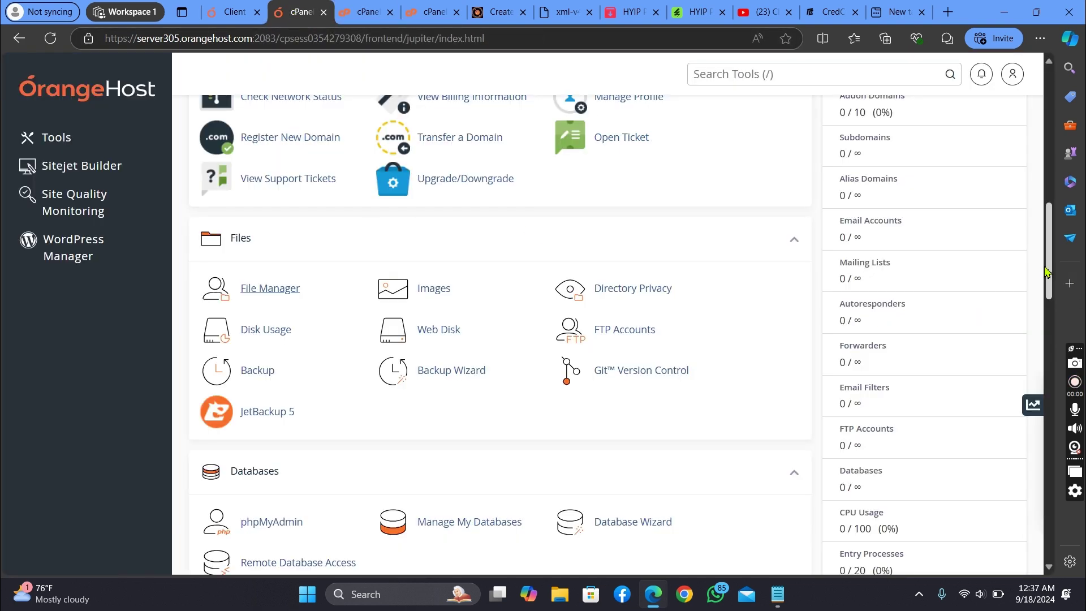
pyautogui.moveTo(1047, 269); pyautogui.dragTo(1028, 143)
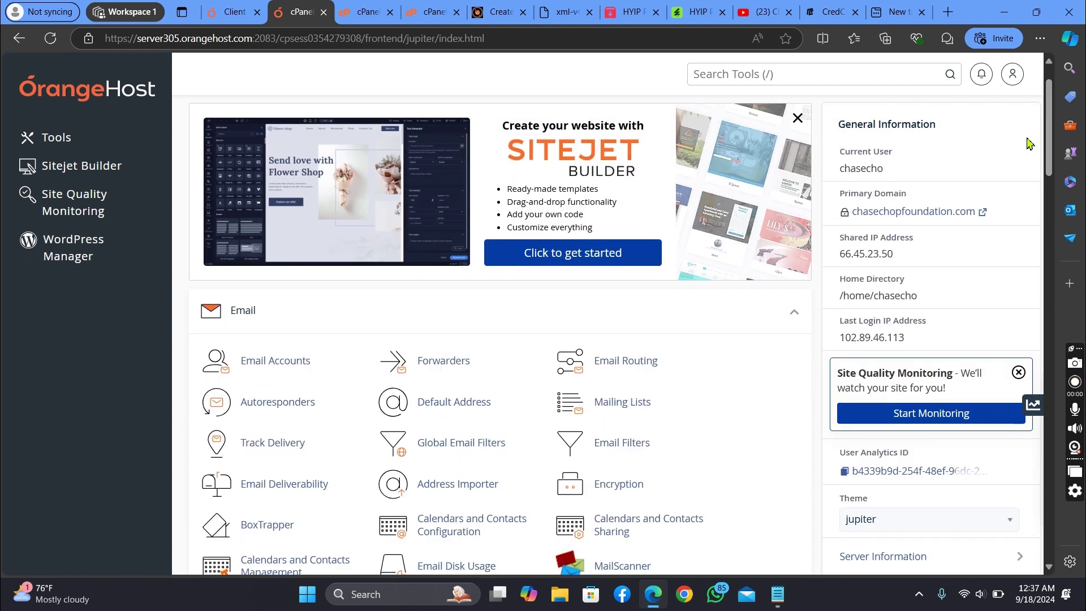
pyautogui.click(919, 216)
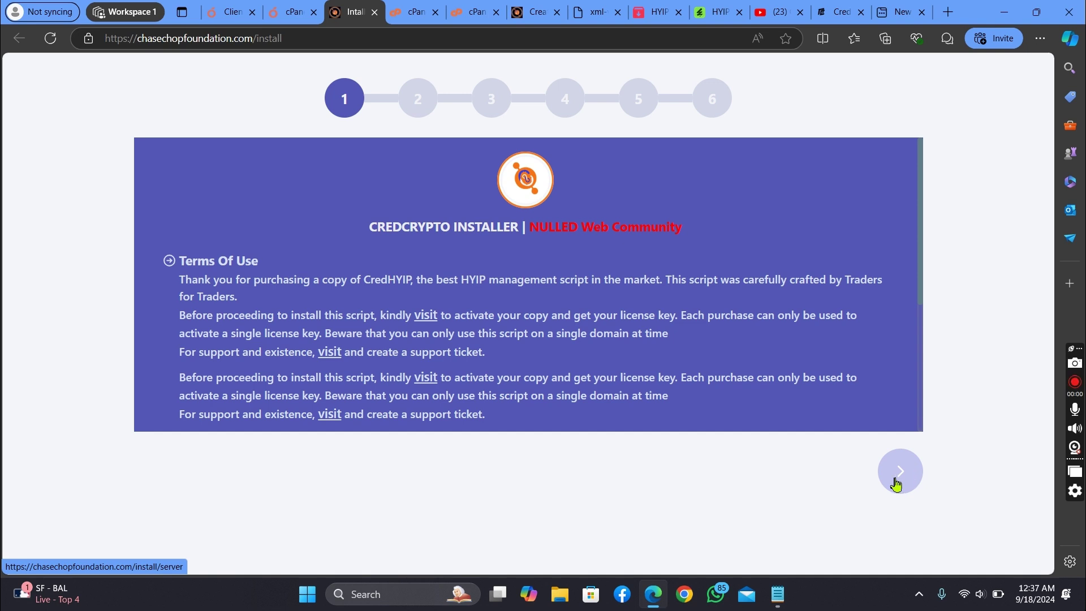
# Step: Advance the installer past Terms of Use and server requirements to step 3 Folder Permissions, then return to File Manager
pyautogui.click(894, 476)
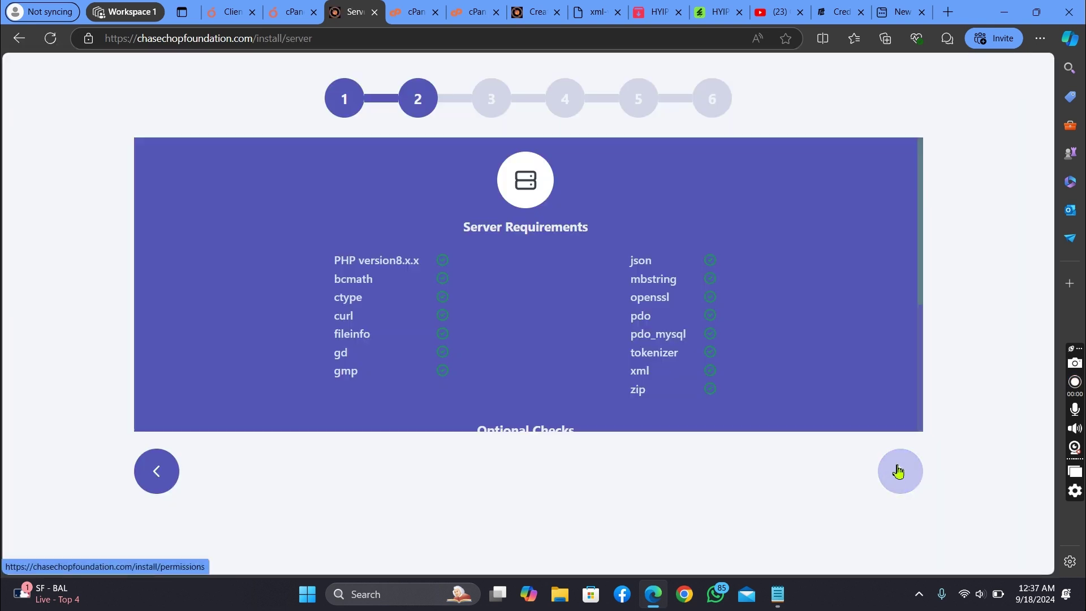
pyautogui.click(903, 471)
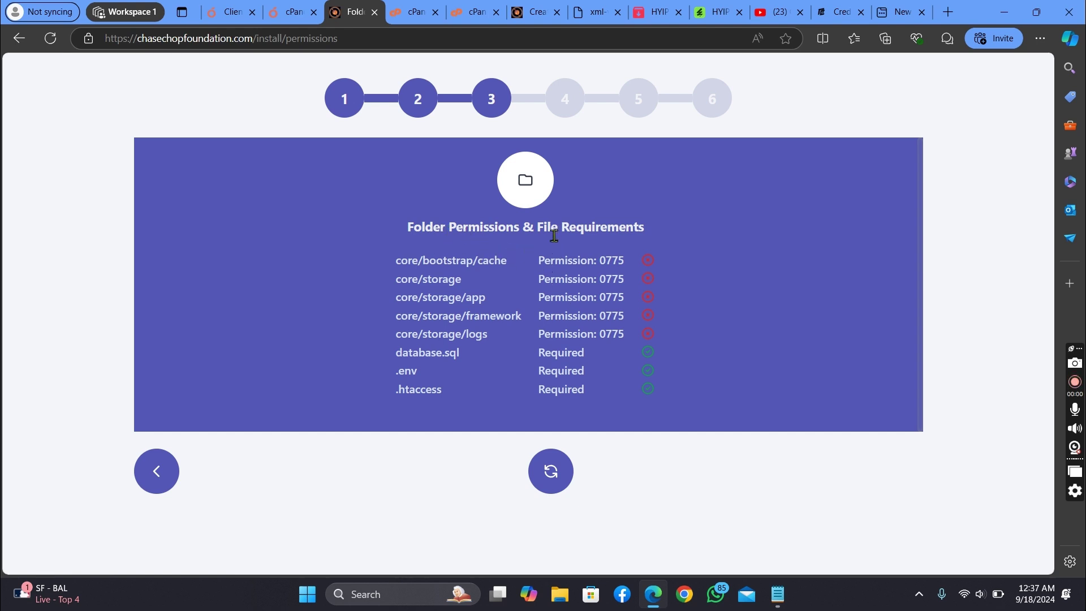
pyautogui.click(416, 11)
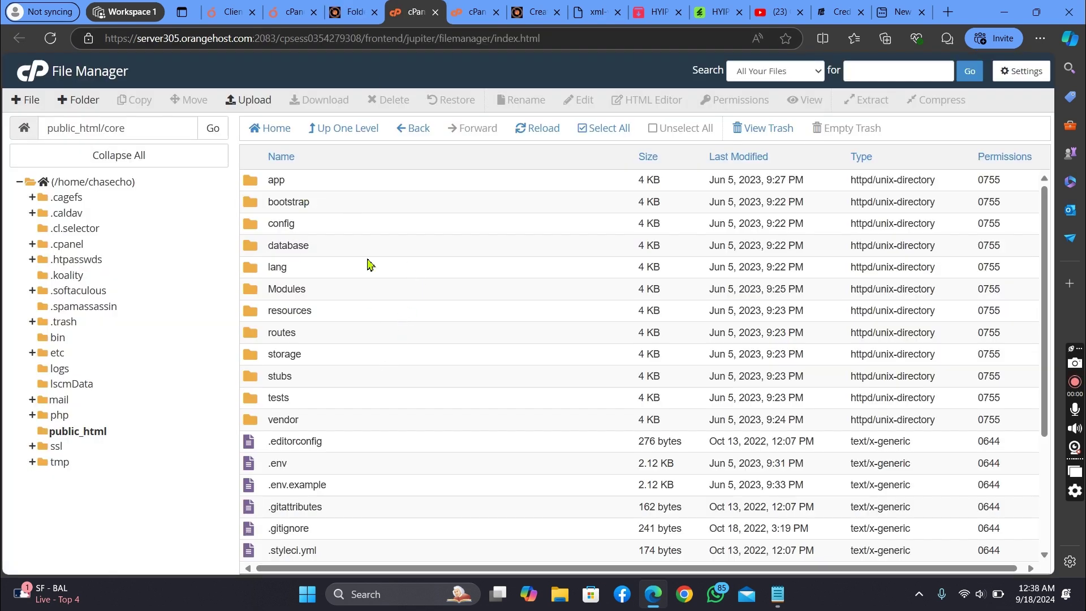
# Step: Change core/bootstrap/cache permissions from 0755 to 0775, then return to the core folder
pyautogui.doubleClick(361, 184)
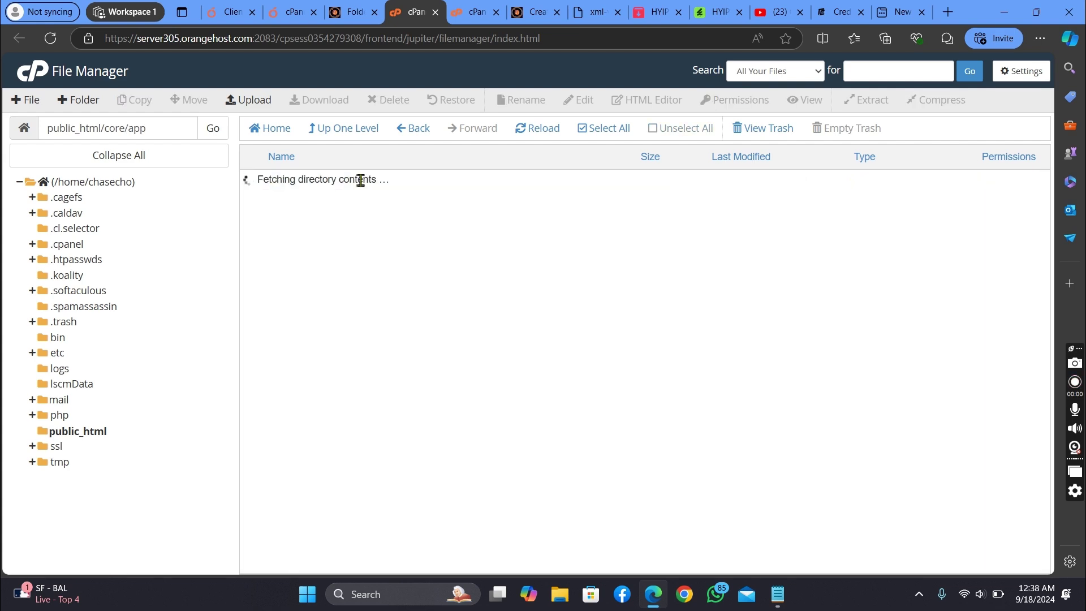
pyautogui.click(403, 131)
pyautogui.doubleClick(373, 203)
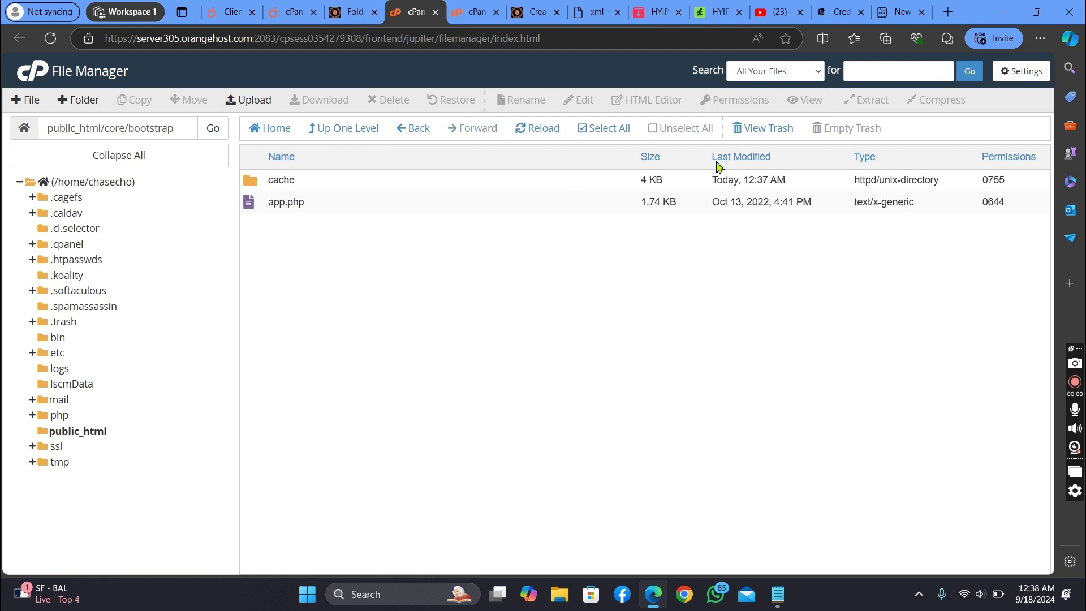
pyautogui.doubleClick(996, 180)
pyautogui.click(1015, 182)
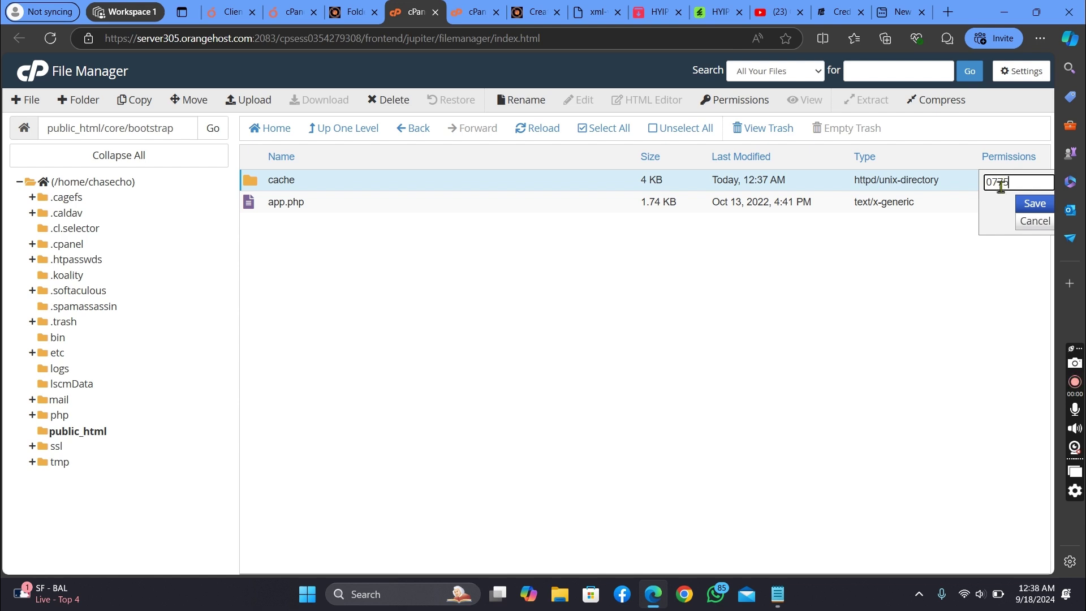
pyautogui.click(1032, 204)
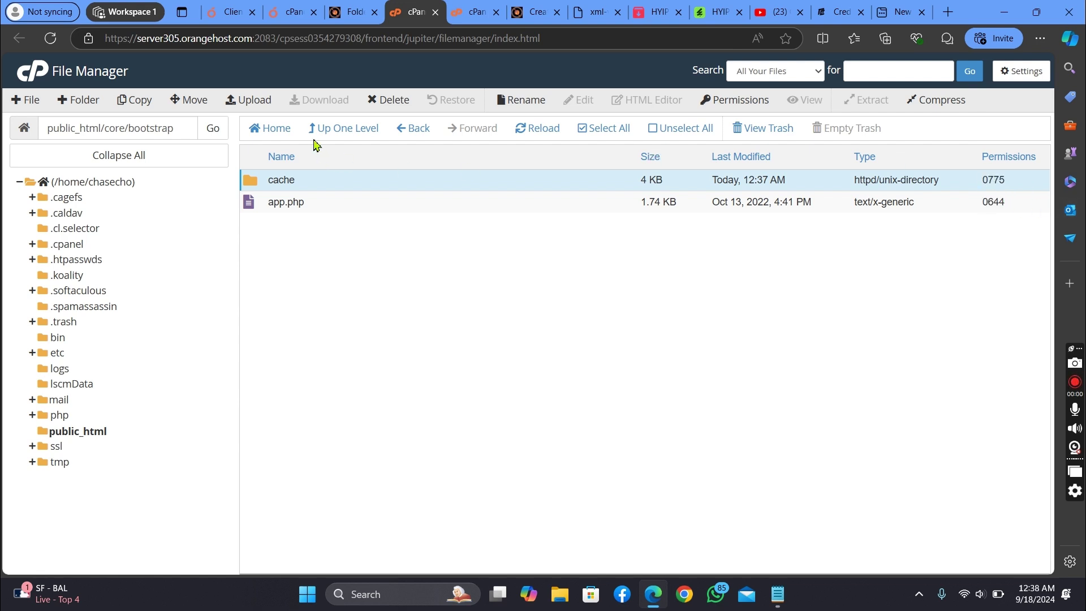
pyautogui.click(411, 129)
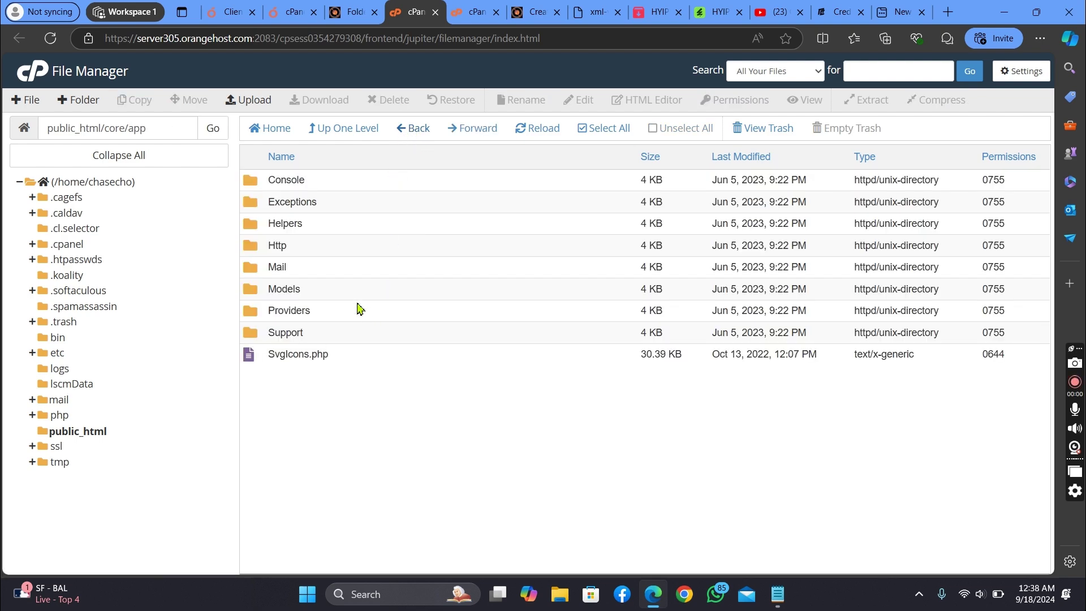
pyautogui.click(407, 129)
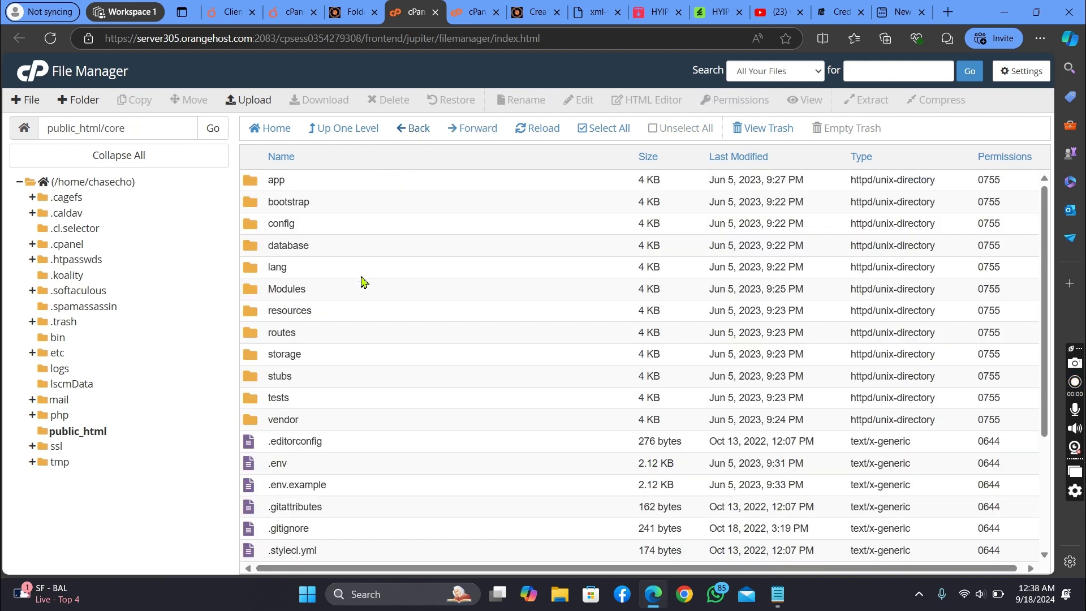
# Step: Set the app, framework and logs subfolders of core/storage to 0775 permissions
pyautogui.doubleClick(320, 360)
pyautogui.doubleClick(1013, 182)
pyautogui.click(1013, 183)
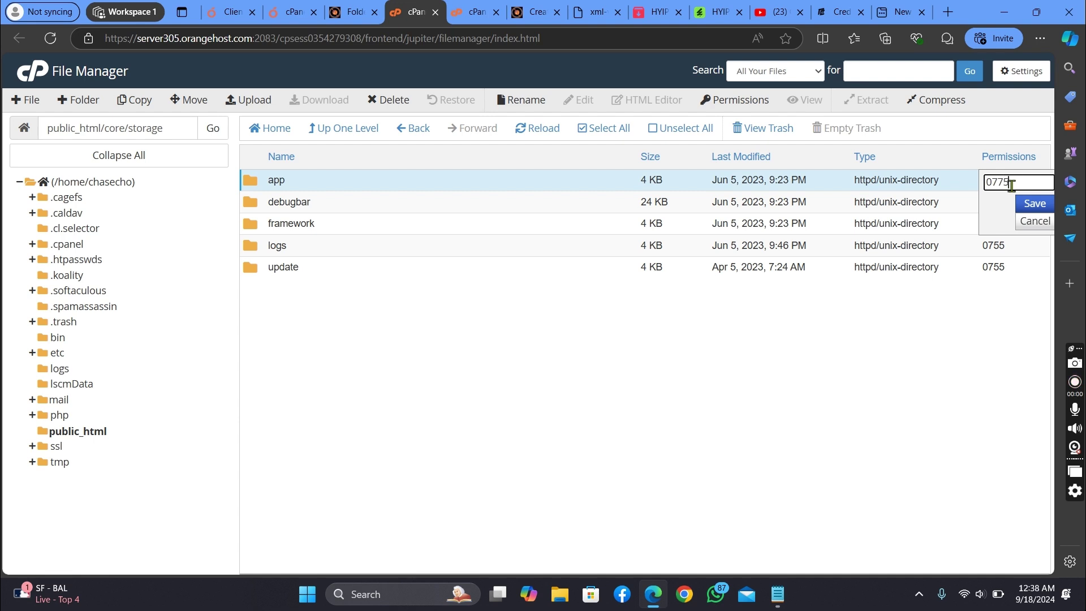
pyautogui.click(1038, 203)
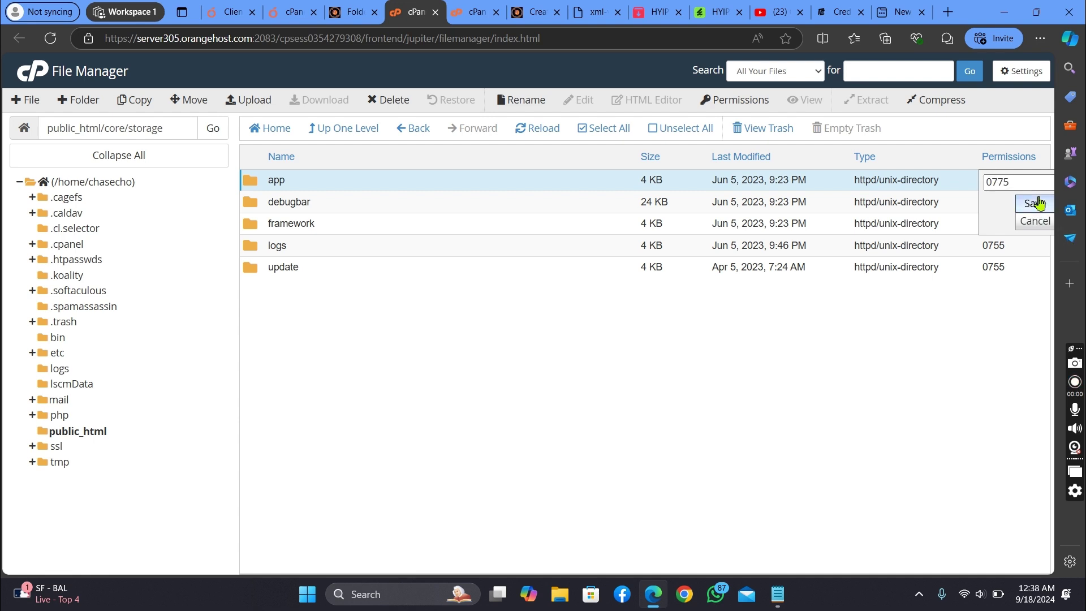
pyautogui.doubleClick(992, 222)
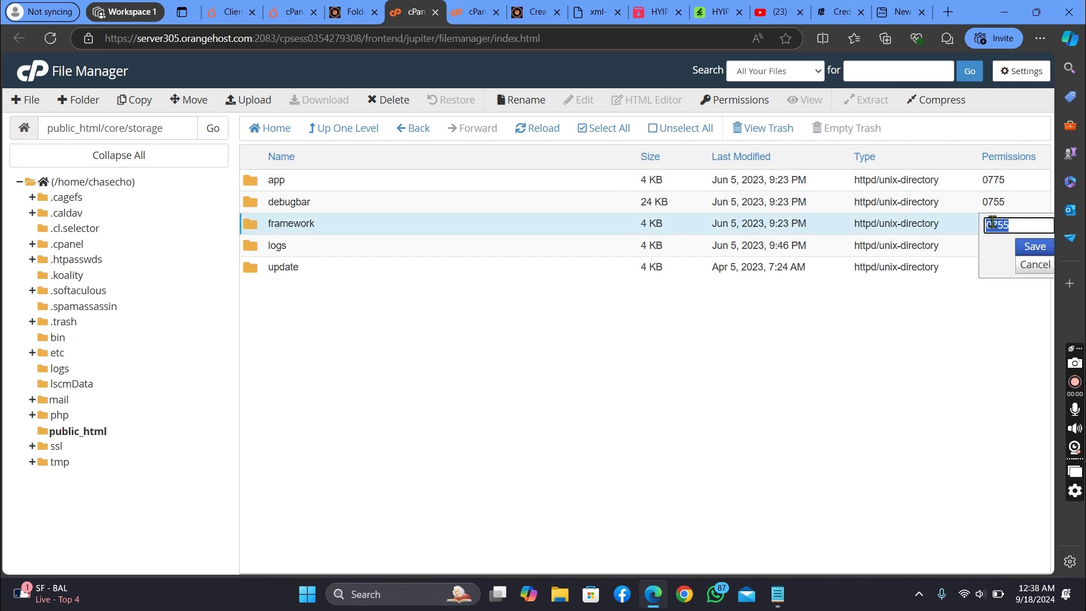
pyautogui.click(1018, 229)
pyautogui.click(1035, 246)
pyautogui.doubleClick(1002, 248)
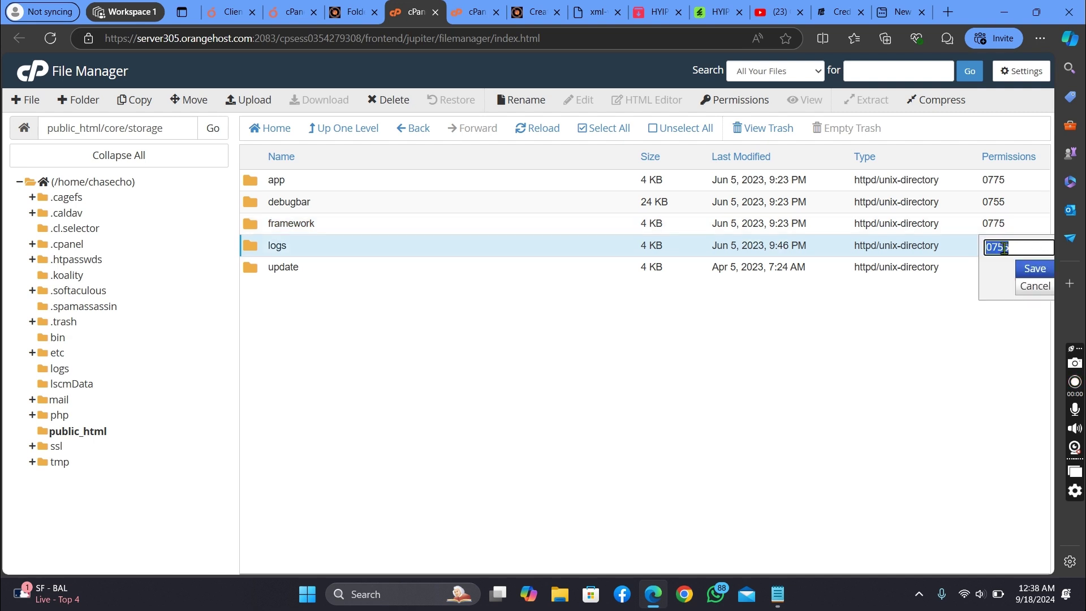
pyautogui.click(1016, 245)
pyautogui.click(1036, 268)
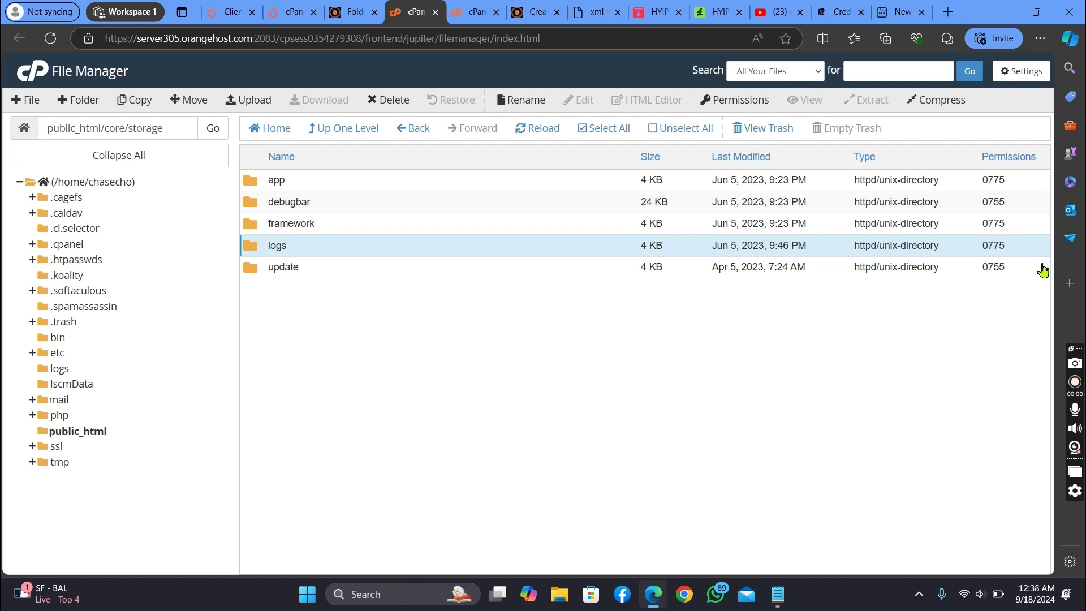
# Step: Back in the core folder, set the storage folder itself to 0775
pyautogui.click(417, 129)
pyautogui.click(417, 129)
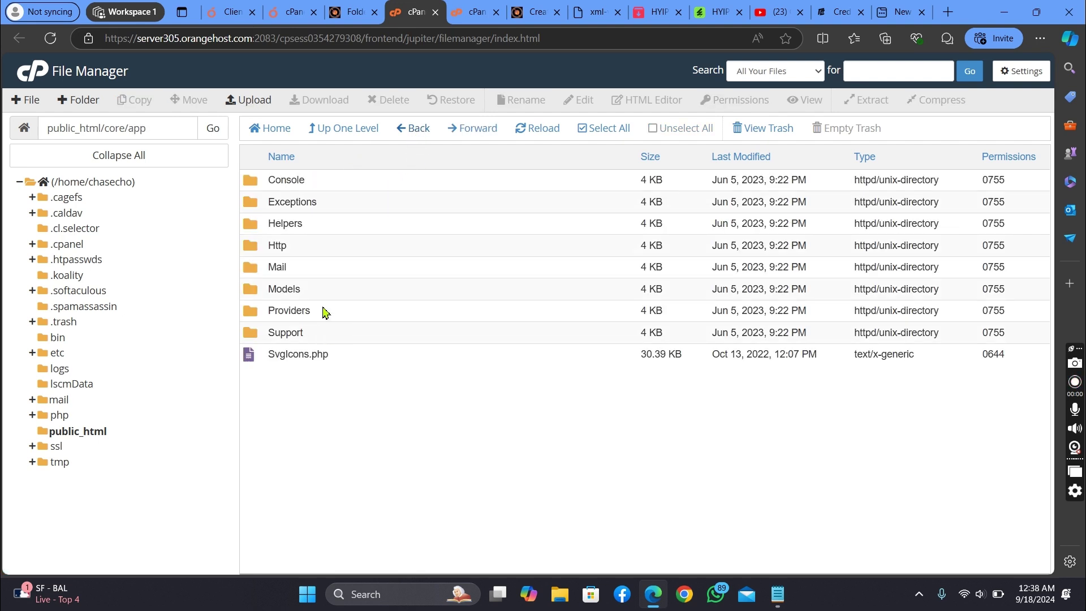
pyautogui.click(427, 129)
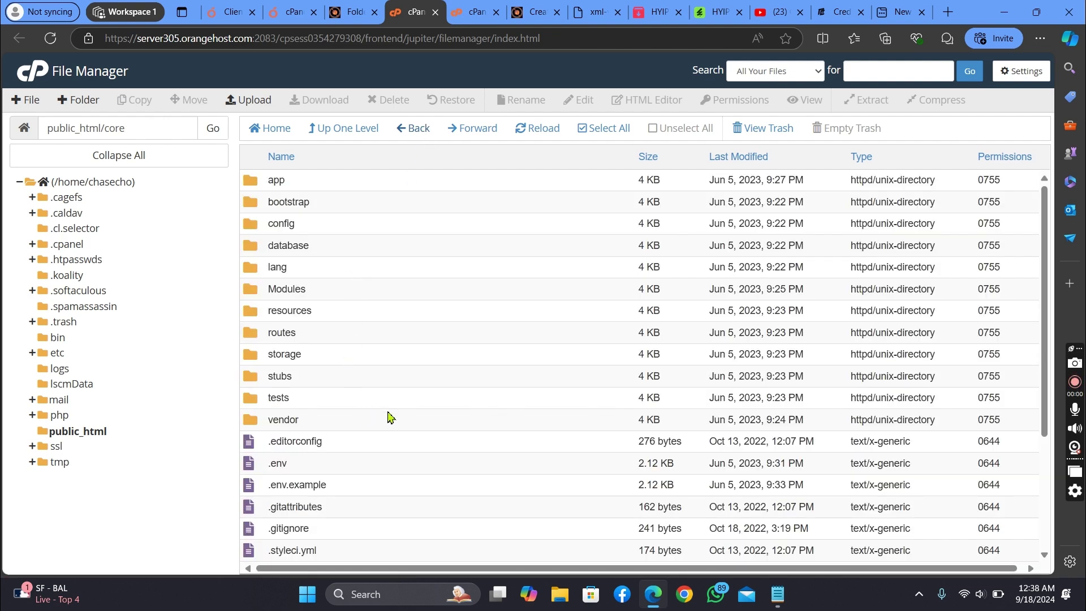
pyautogui.doubleClick(998, 355)
pyautogui.click(1009, 357)
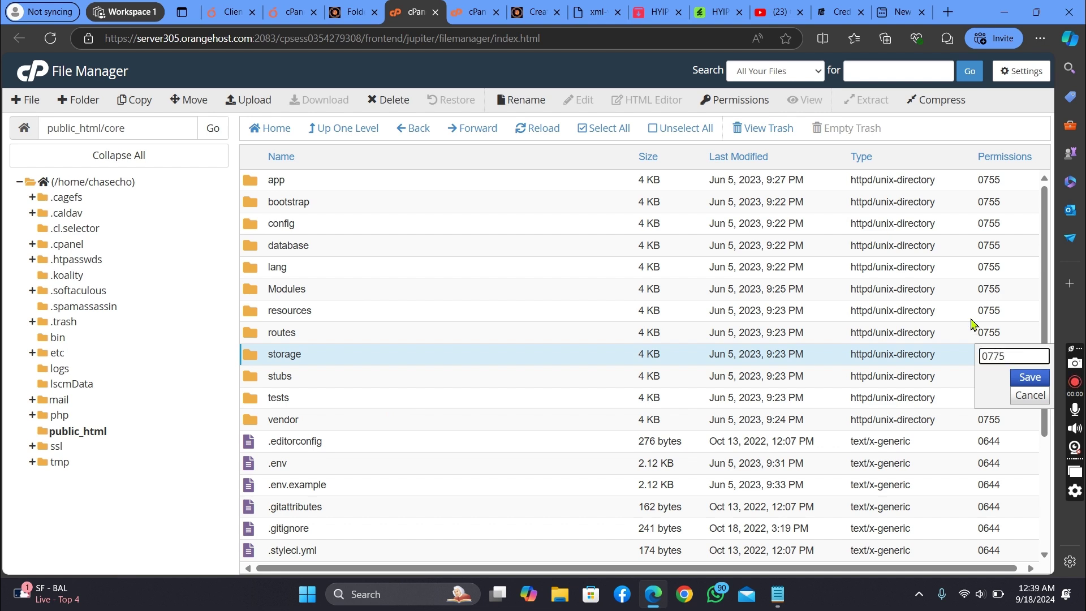
pyautogui.click(1027, 378)
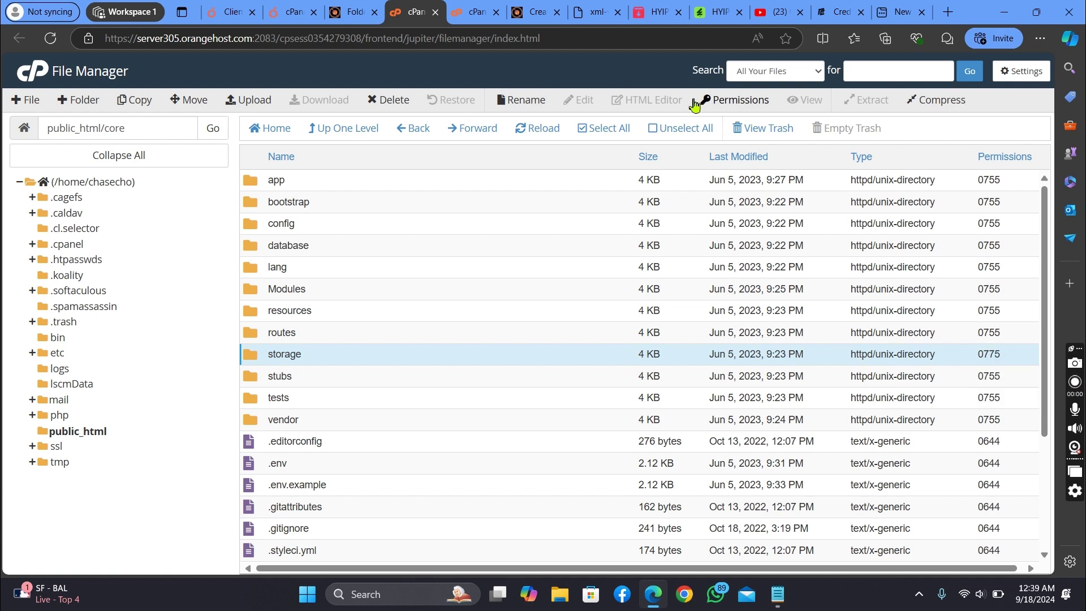
# Step: Recheck folder permissions in the installer and continue to step 4 Database Configuration
pyautogui.click(356, 19)
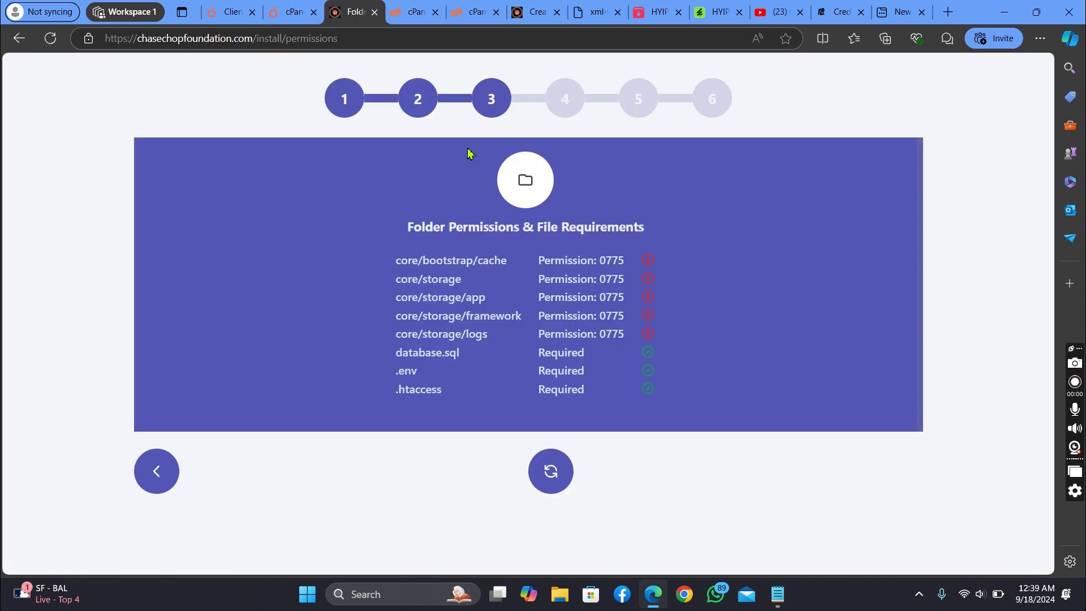
pyautogui.click(552, 468)
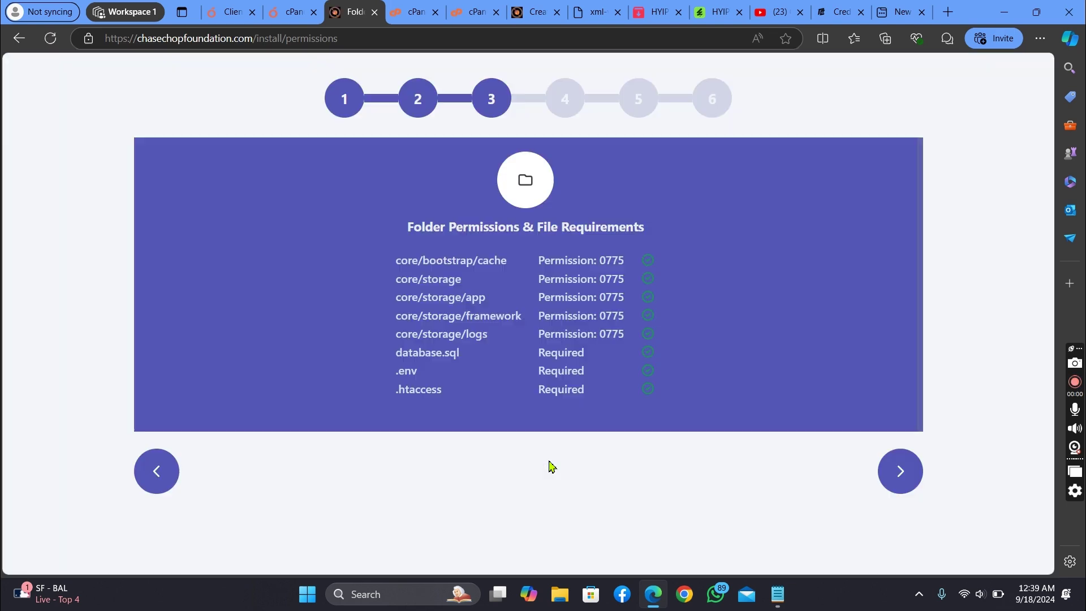
pyautogui.click(909, 485)
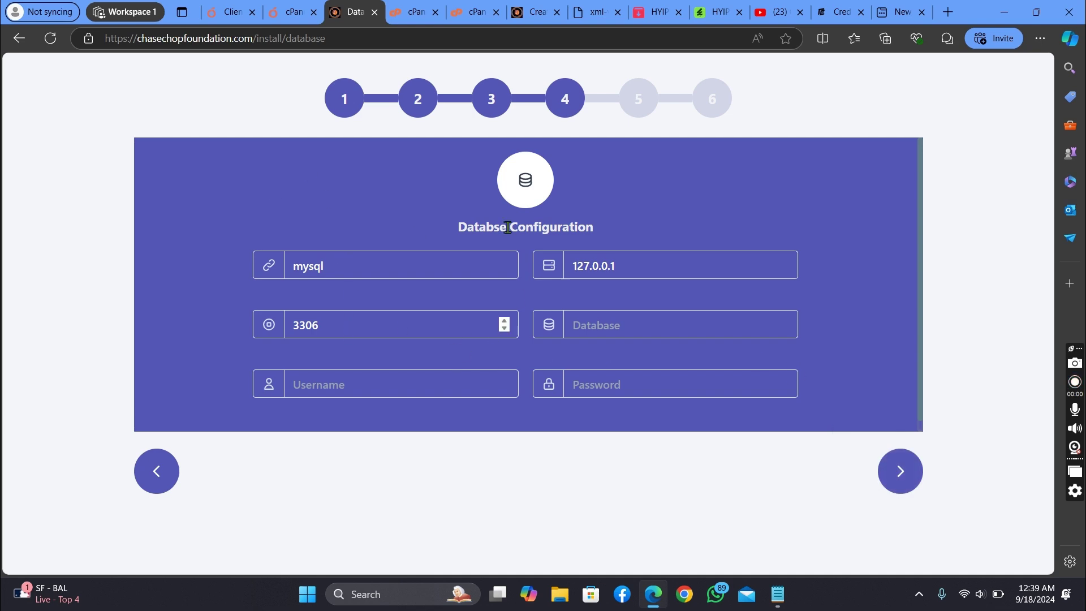
# Step: Open core/.env in cPanel's text editor, confirming the encoding dialog
pyautogui.click(413, 12)
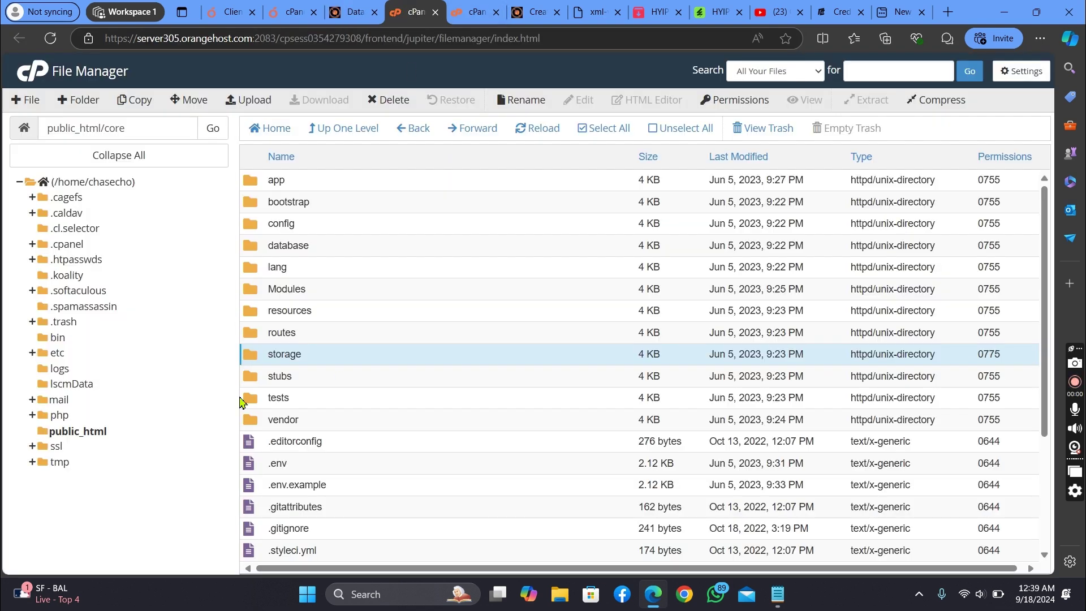
pyautogui.click(339, 464)
pyautogui.rightClick(340, 465)
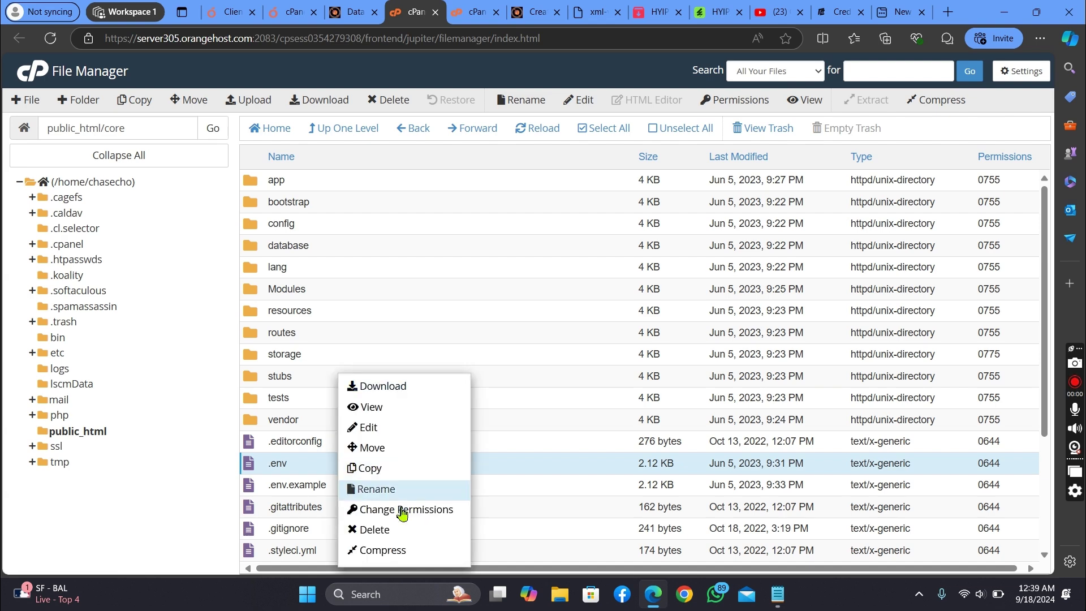
pyautogui.click(399, 428)
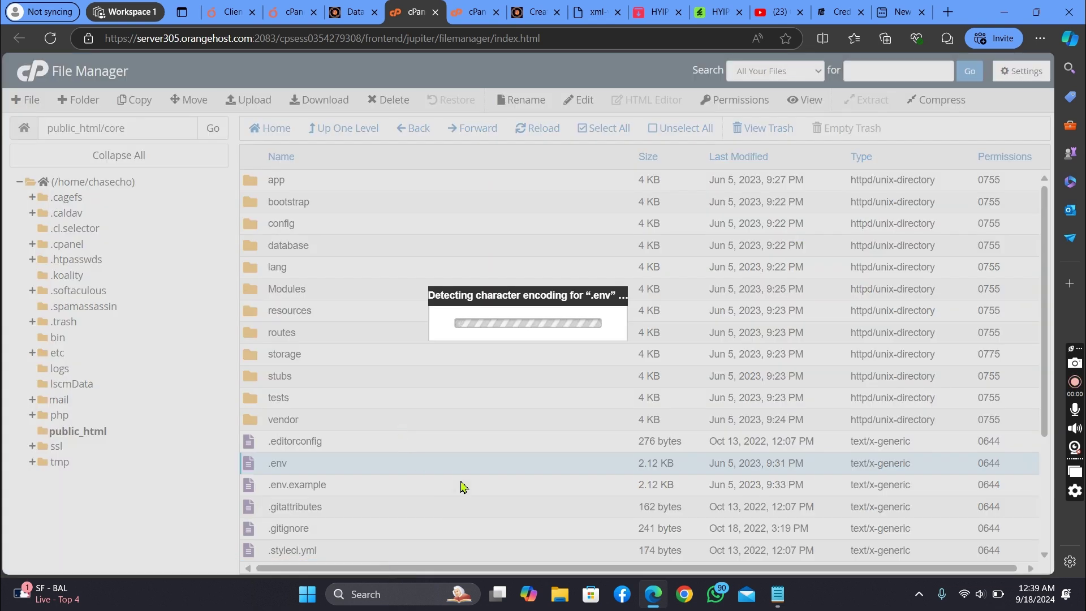
pyautogui.click(656, 423)
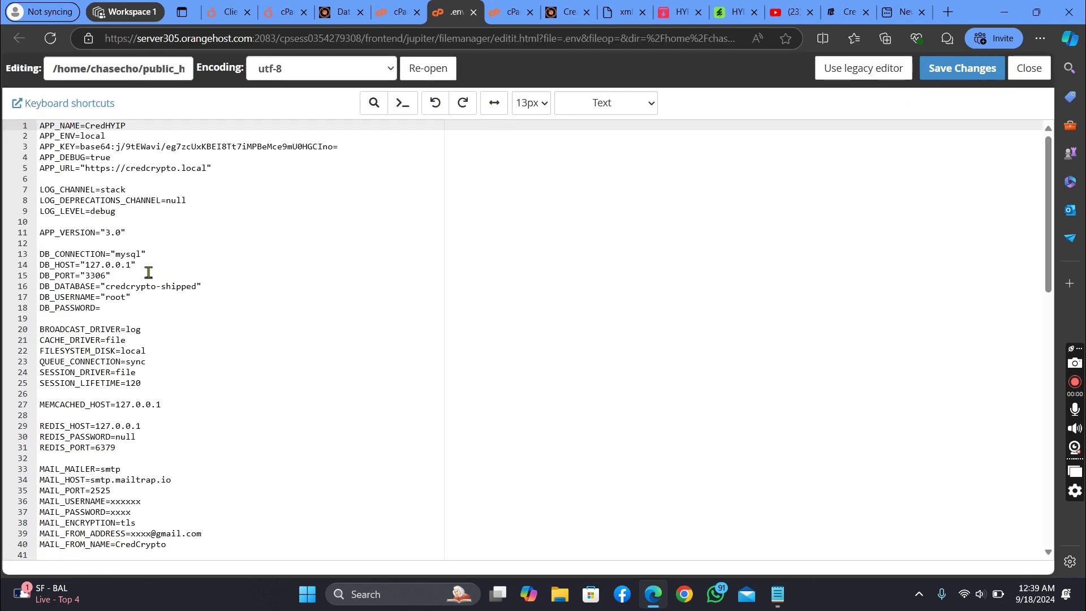
# Step: Start the Database Wizard and create a database named demo
pyautogui.click(286, 12)
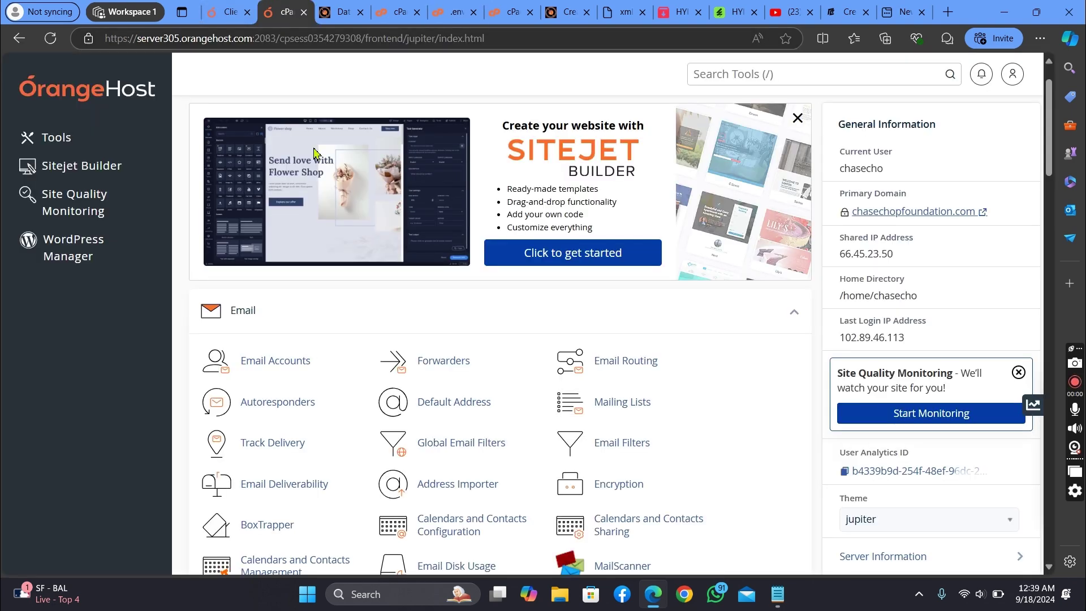
pyautogui.scroll(-20, 395, 490)
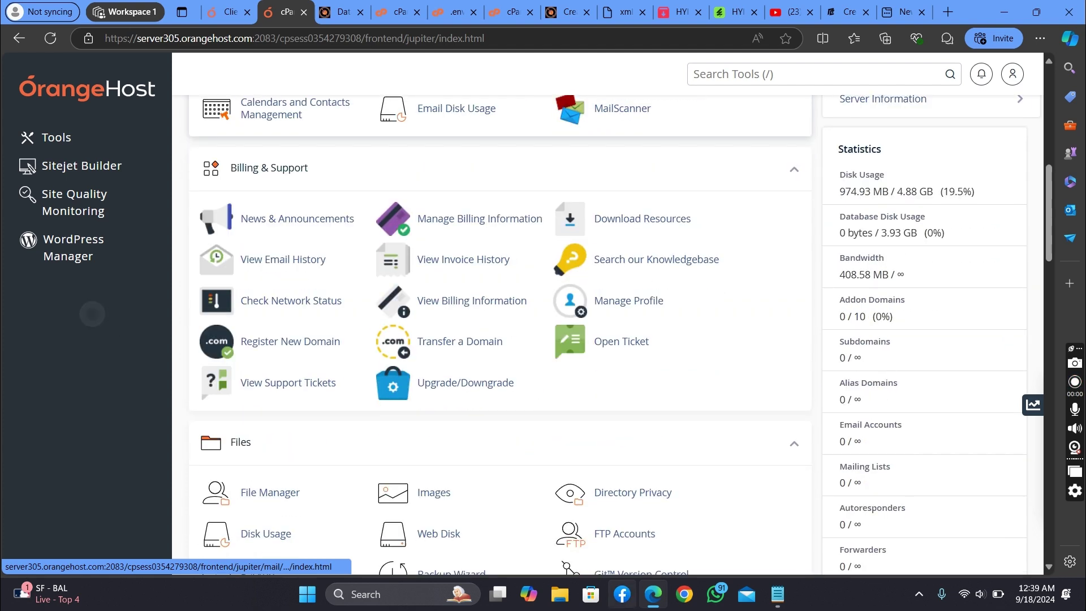
pyautogui.scroll(-1, 585, 351)
pyautogui.click(647, 331)
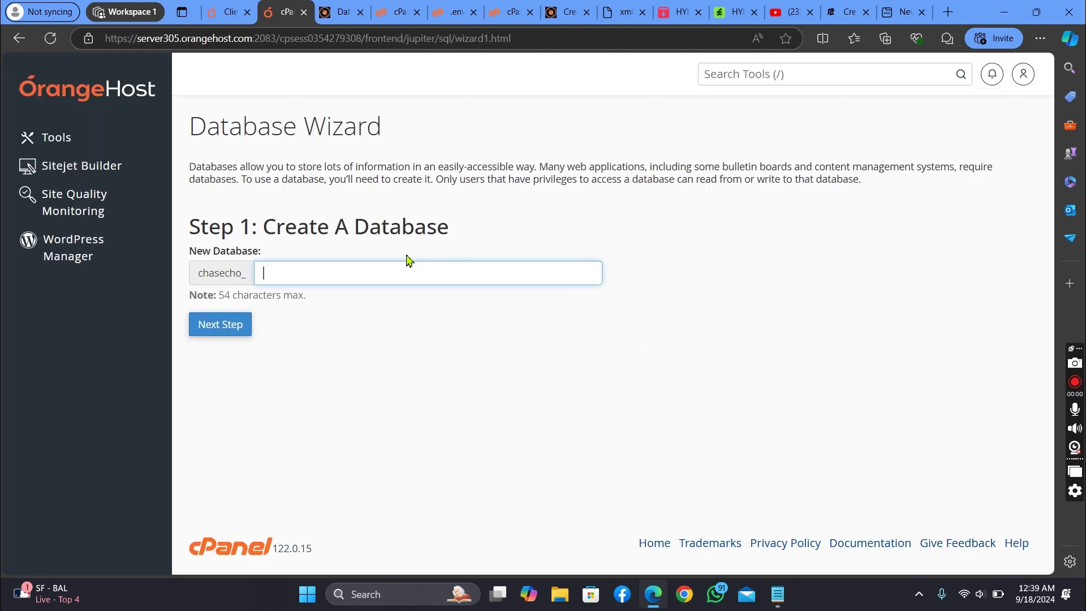
pyautogui.click(401, 266)
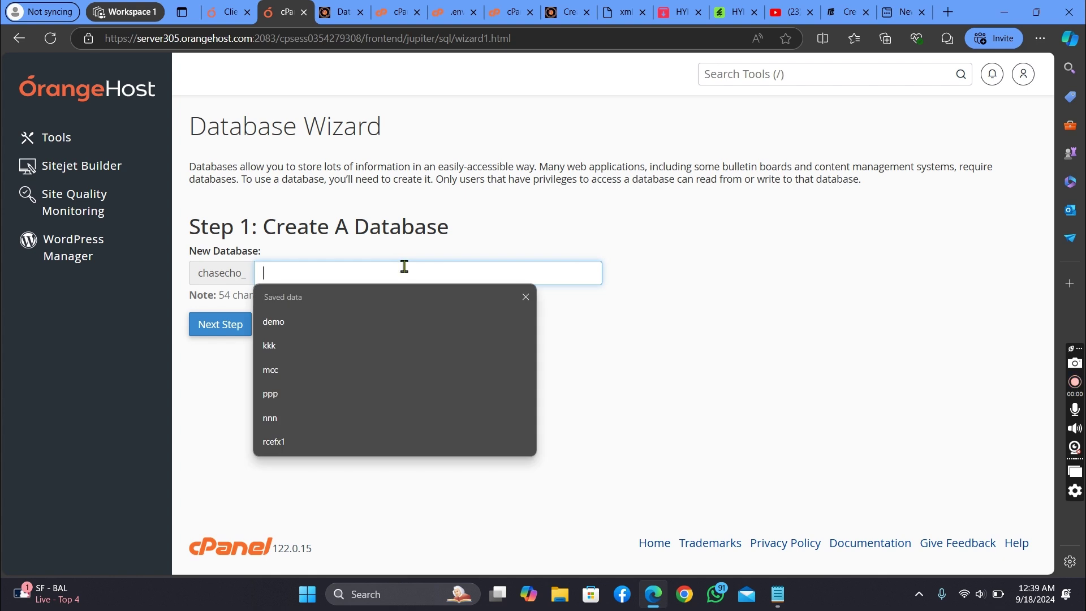
pyautogui.click(371, 320)
pyautogui.click(222, 331)
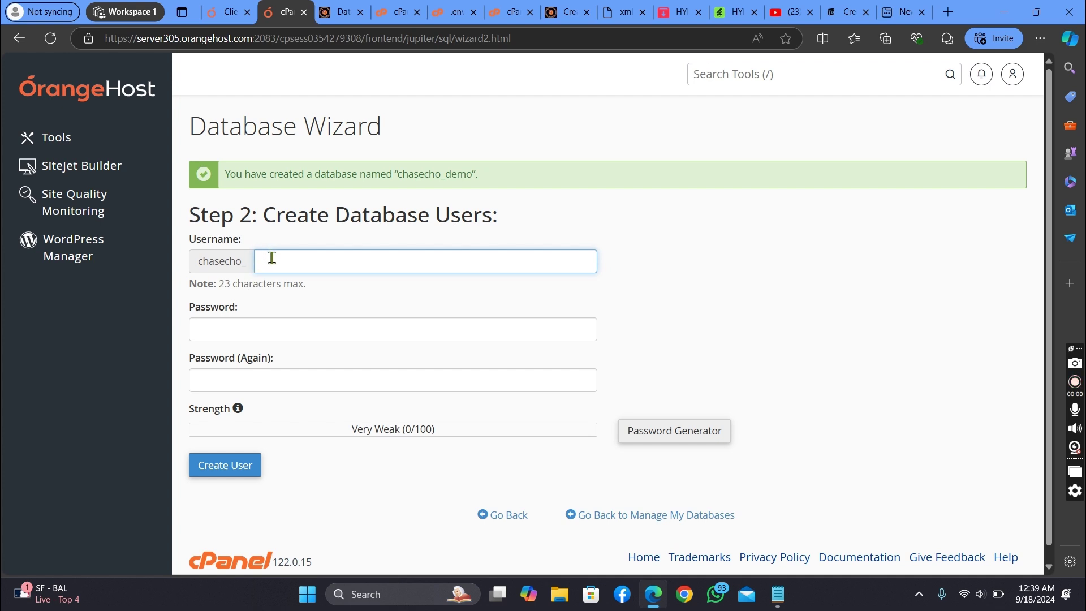
# Step: Enter demo as the database username and bring up Notepad with the saved password
pyautogui.click(271, 256)
pyautogui.click(338, 307)
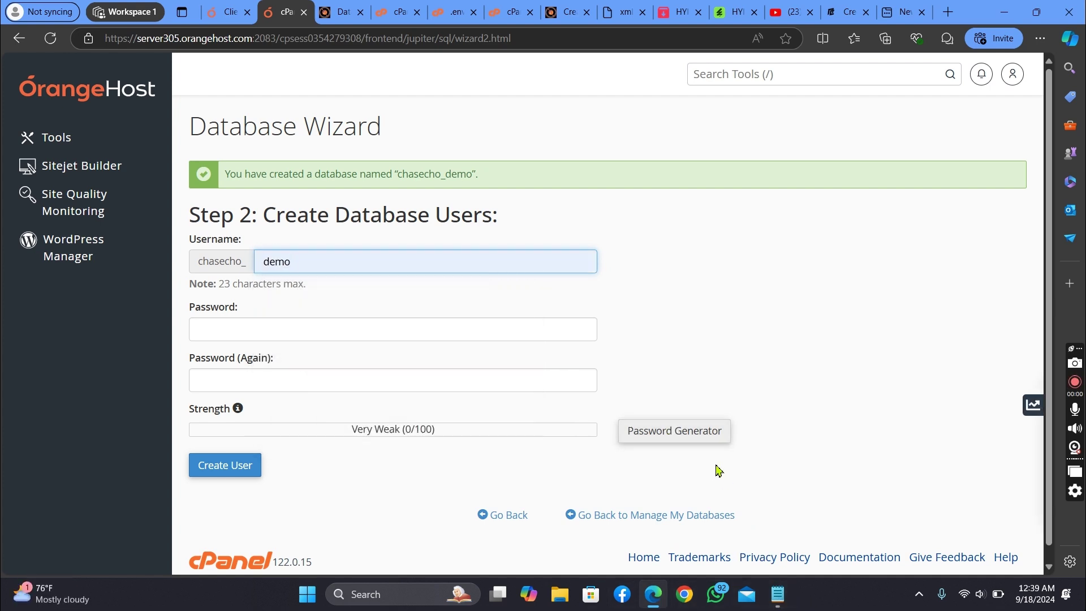
pyautogui.click(769, 600)
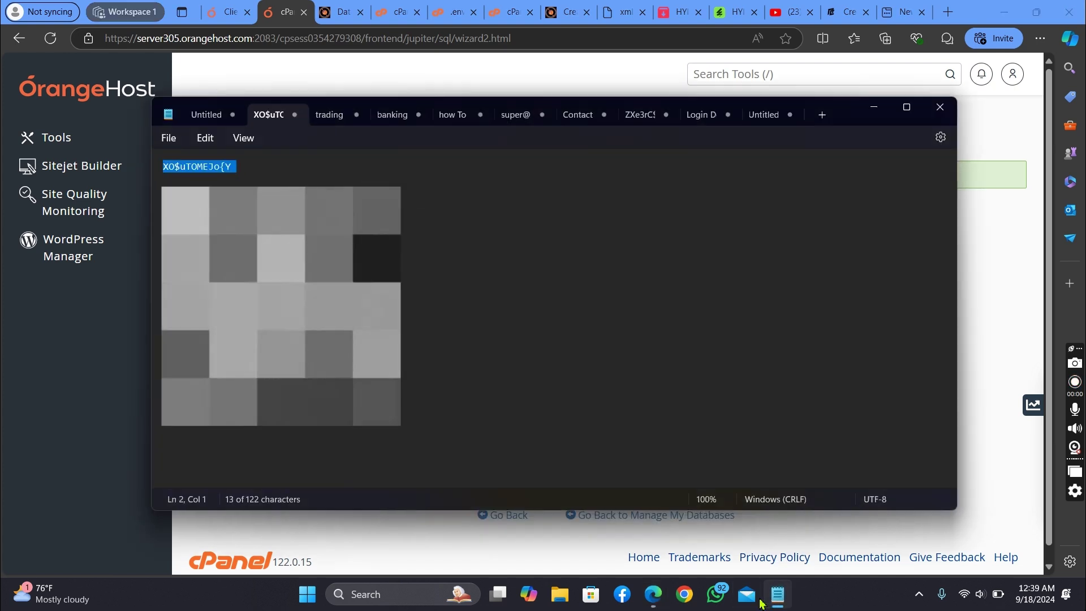
# Step: Copy the saved password from Notepad, open a blank tab, and minimize the notes window
pyautogui.rightClick(226, 167)
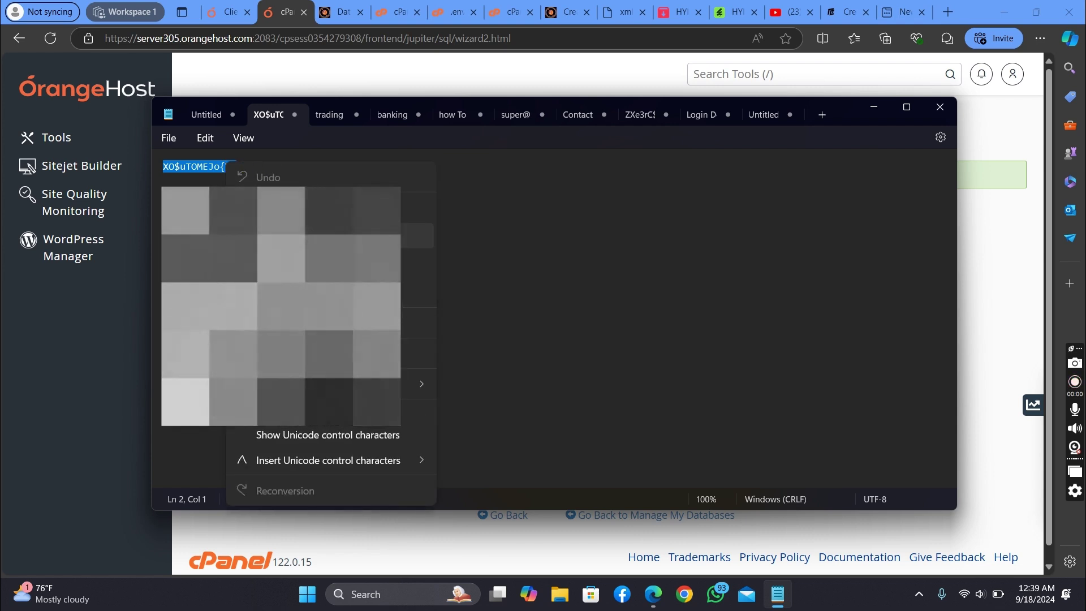
pyautogui.click(266, 235)
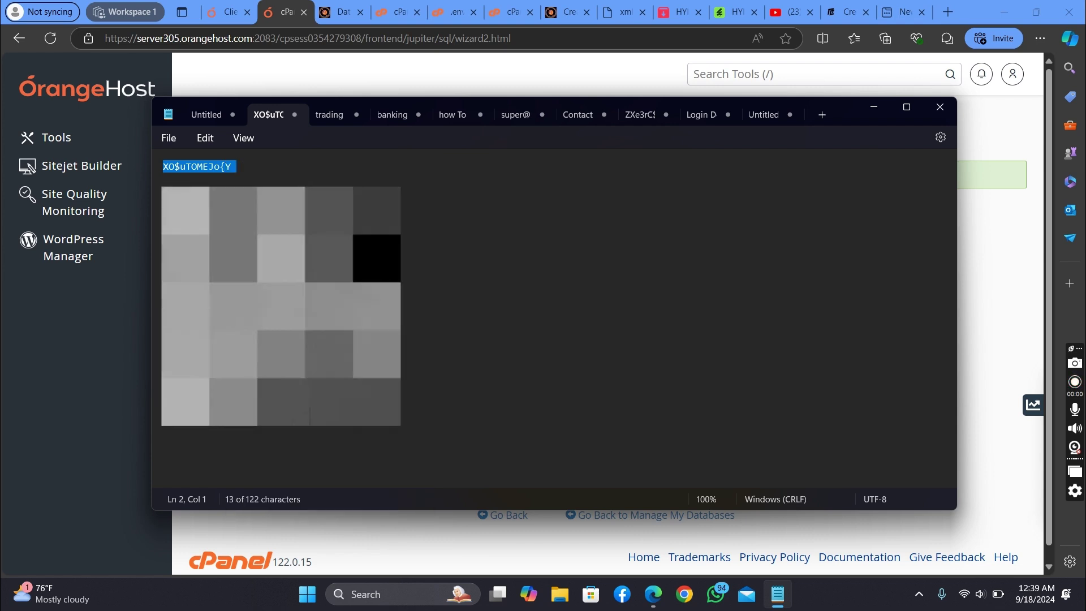
pyautogui.click(820, 115)
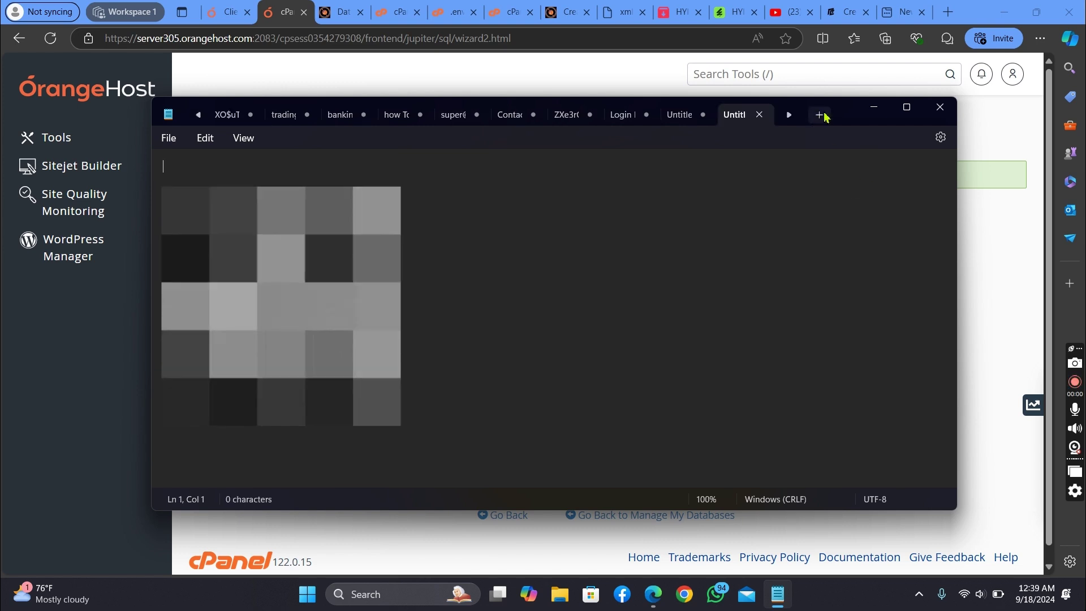
pyautogui.click(874, 113)
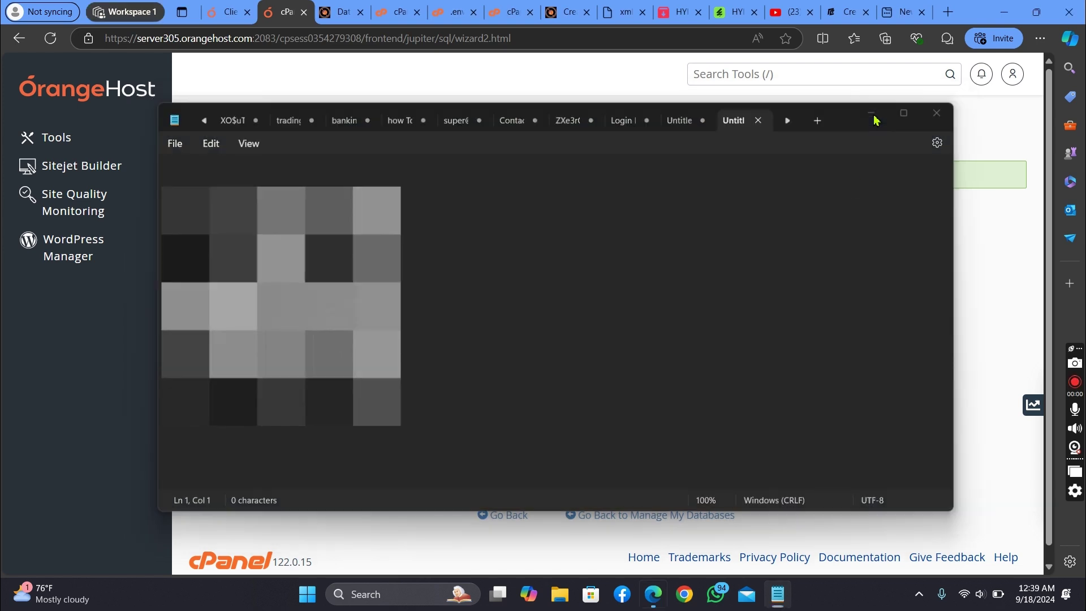
# Step: Paste the saved password into both password fields and create user chasecho_demo
pyautogui.click(373, 328)
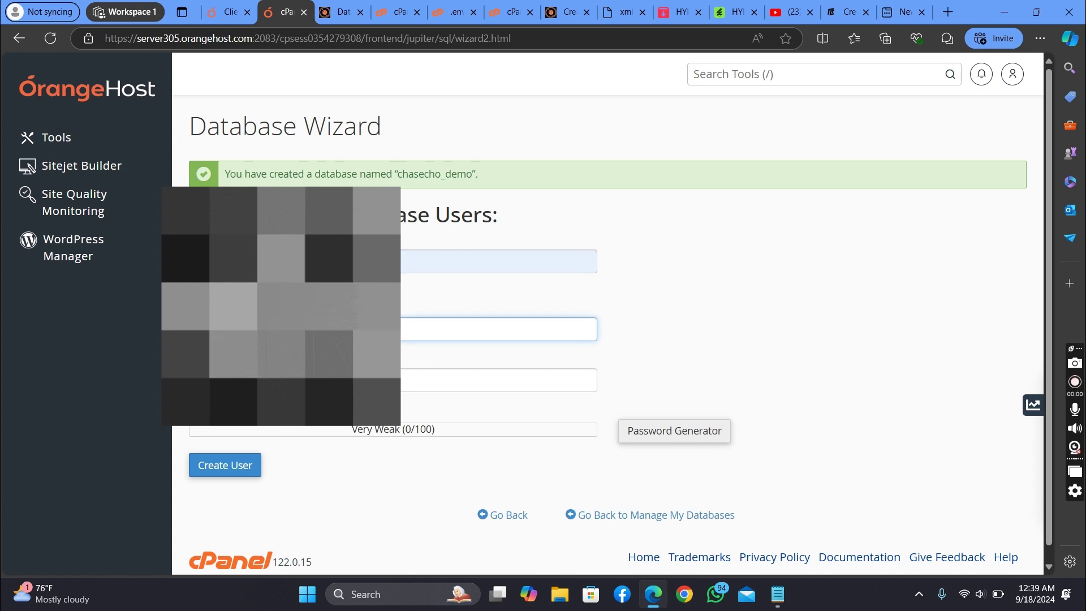
pyautogui.rightClick(374, 324)
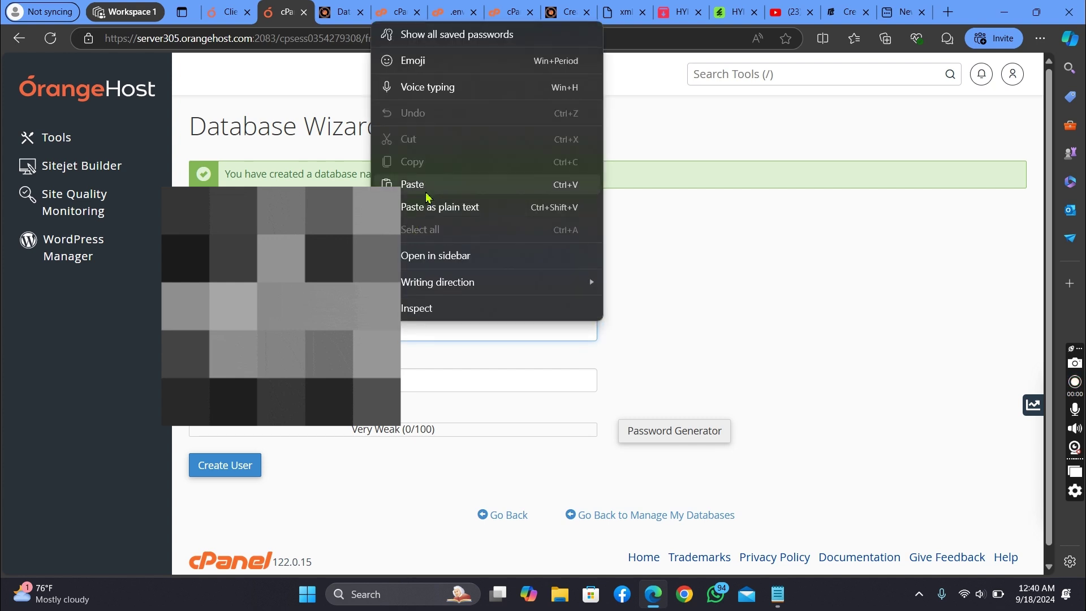
pyautogui.click(427, 193)
pyautogui.click(414, 380)
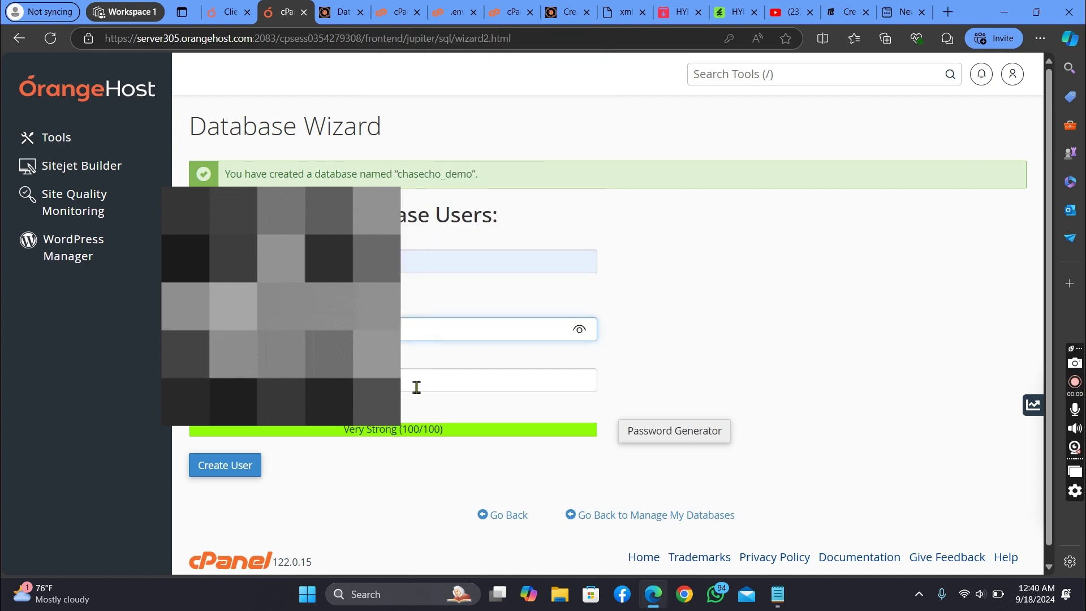
pyautogui.rightClick(413, 381)
pyautogui.click(447, 245)
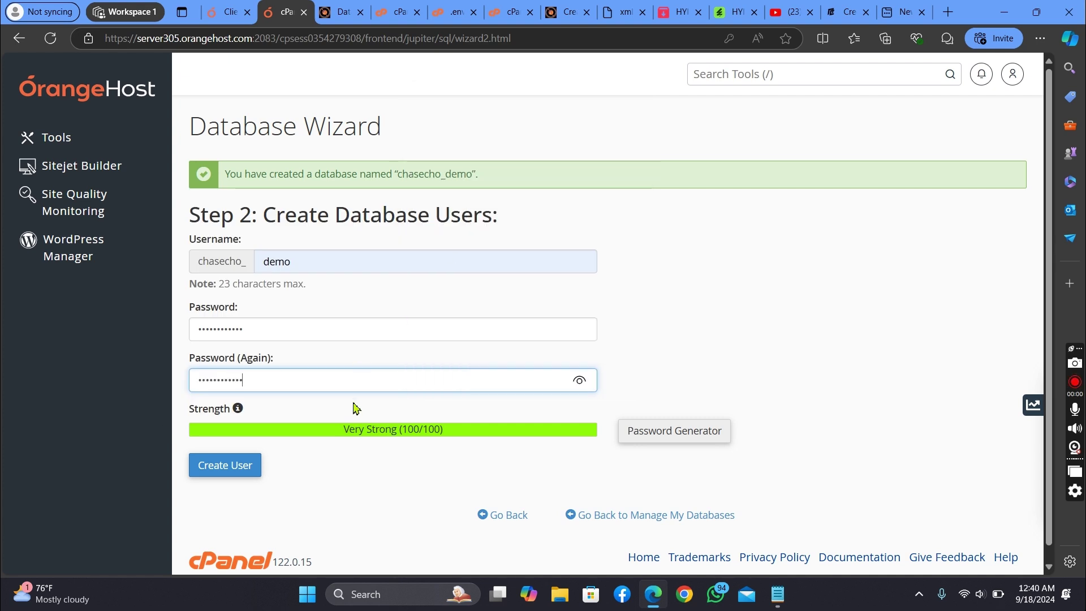
pyautogui.click(236, 471)
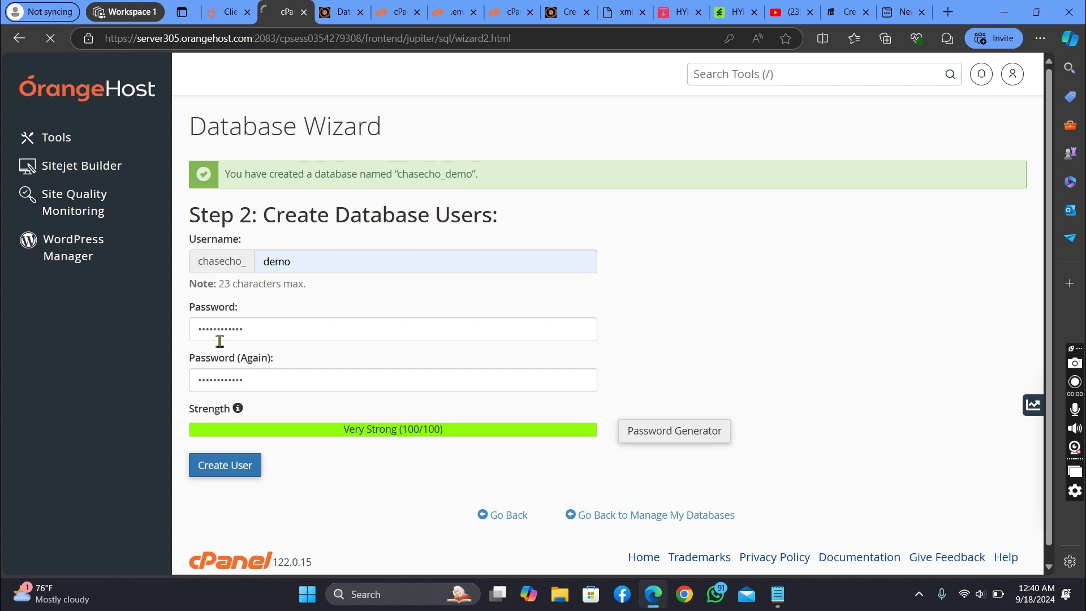
# Step: Grant chasecho_demo ALL PRIVILEGES on the chasecho_demo database and save the changes
pyautogui.click(245, 286)
pyautogui.scroll(-2, 245, 286)
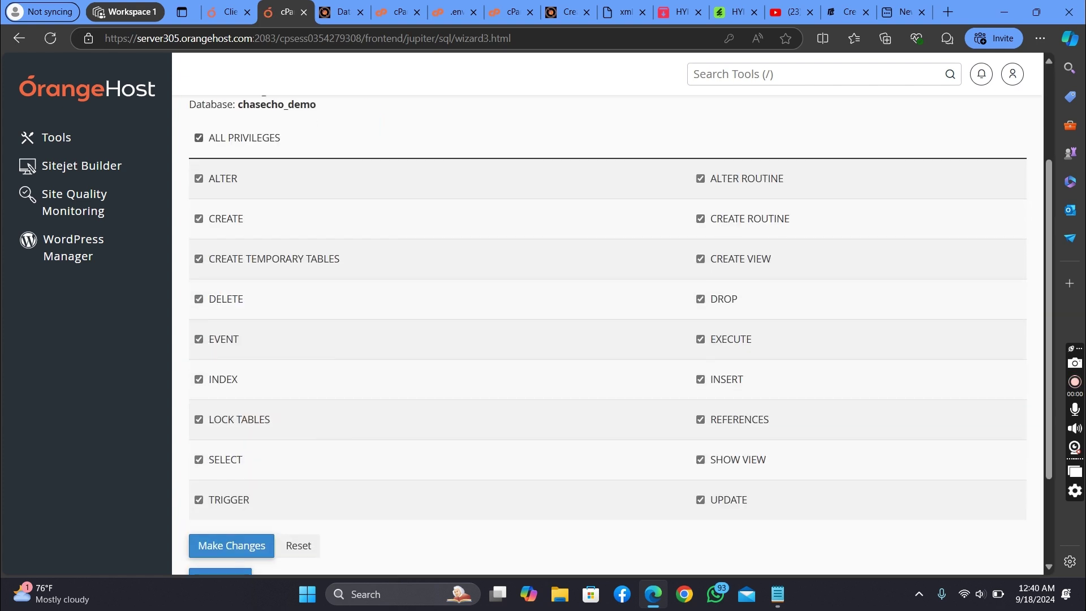
pyautogui.click(238, 547)
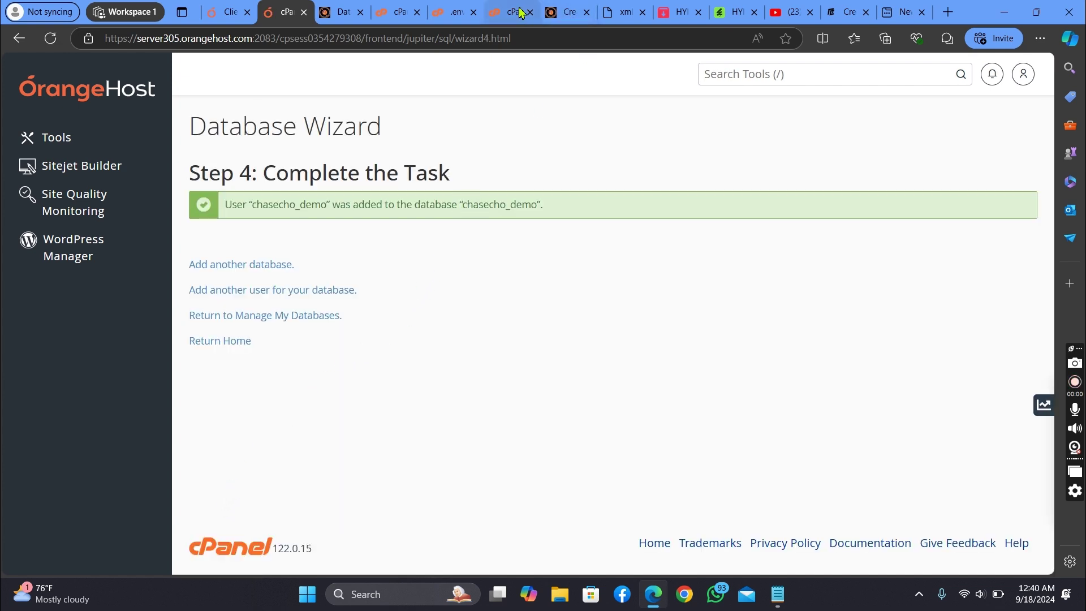
pyautogui.click(460, 14)
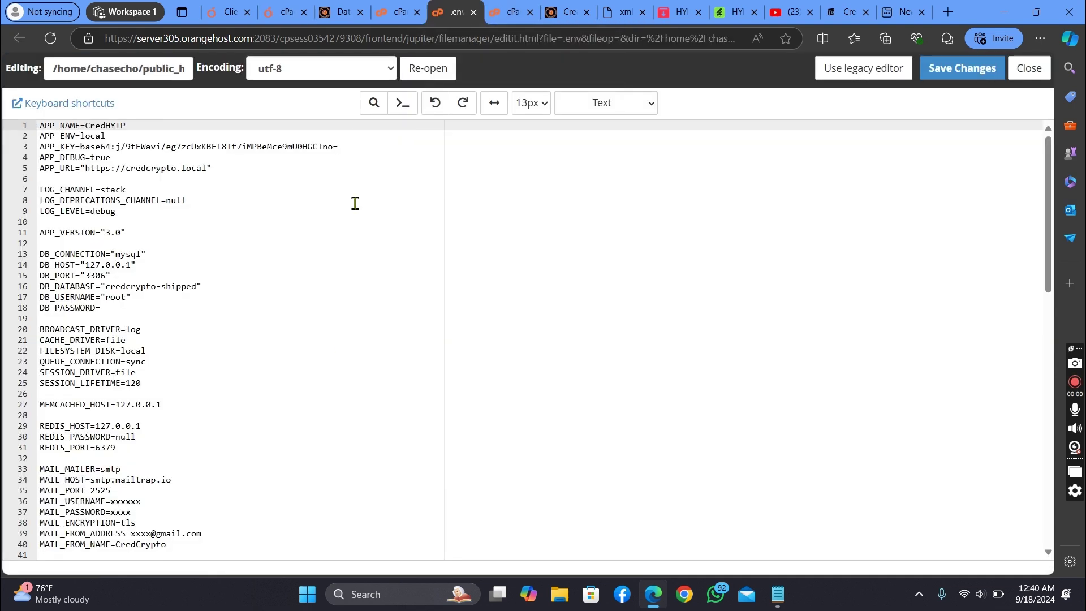
# Step: Paste the new database password after DB_PASSWORD= in the .env file
pyautogui.click(126, 309)
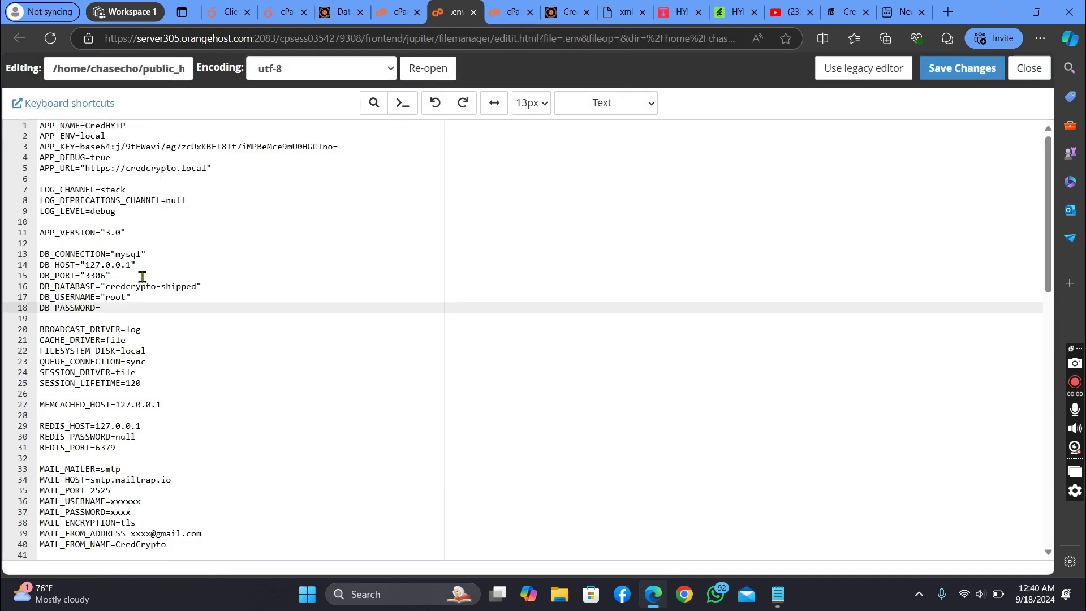
pyautogui.rightClick(128, 310)
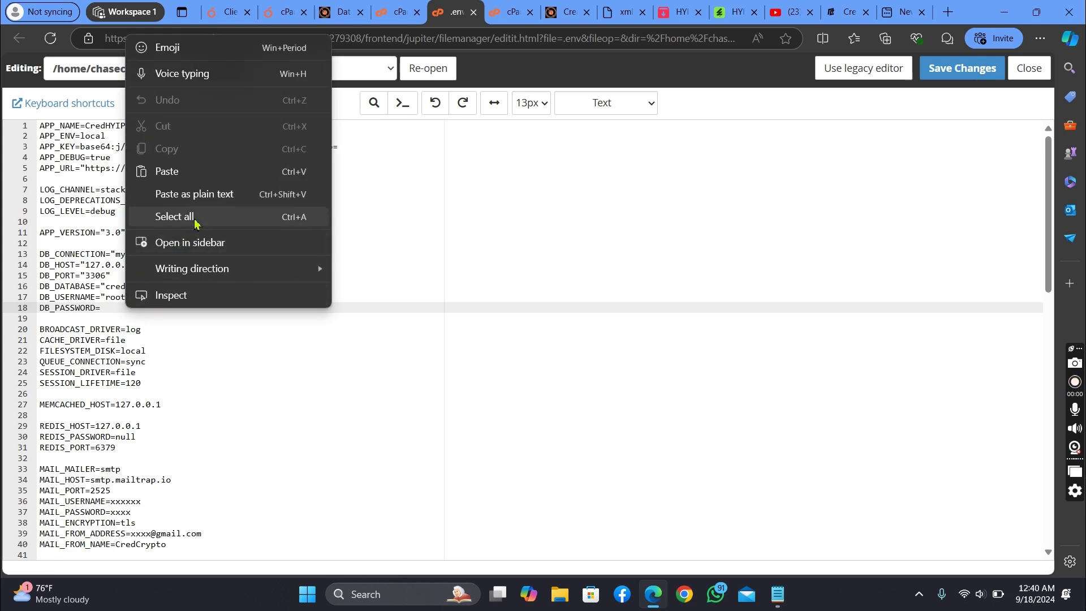
pyautogui.click(204, 172)
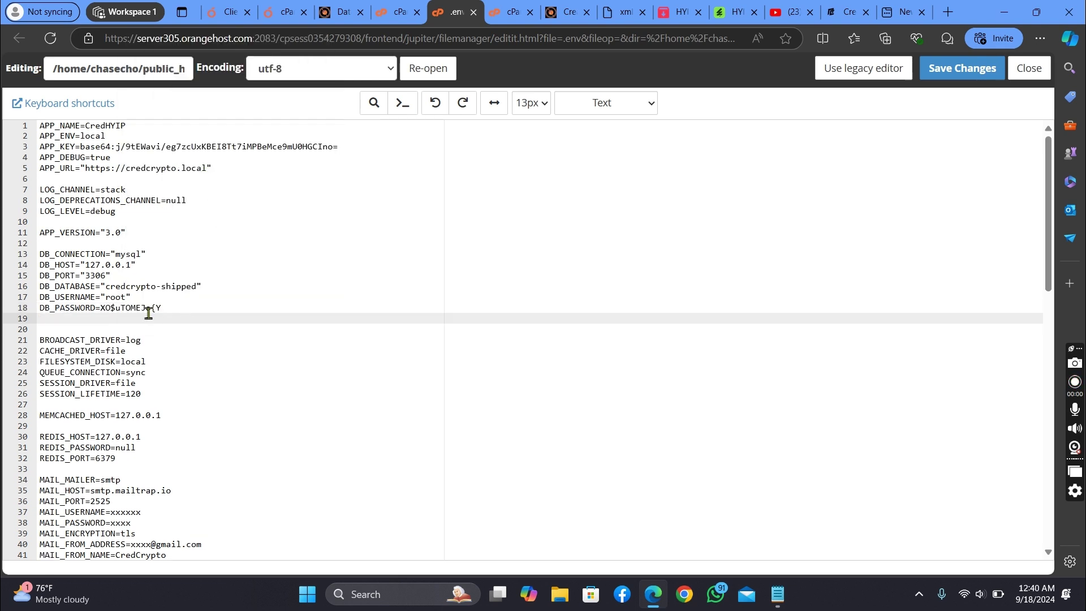
pyautogui.press('BackSpace')
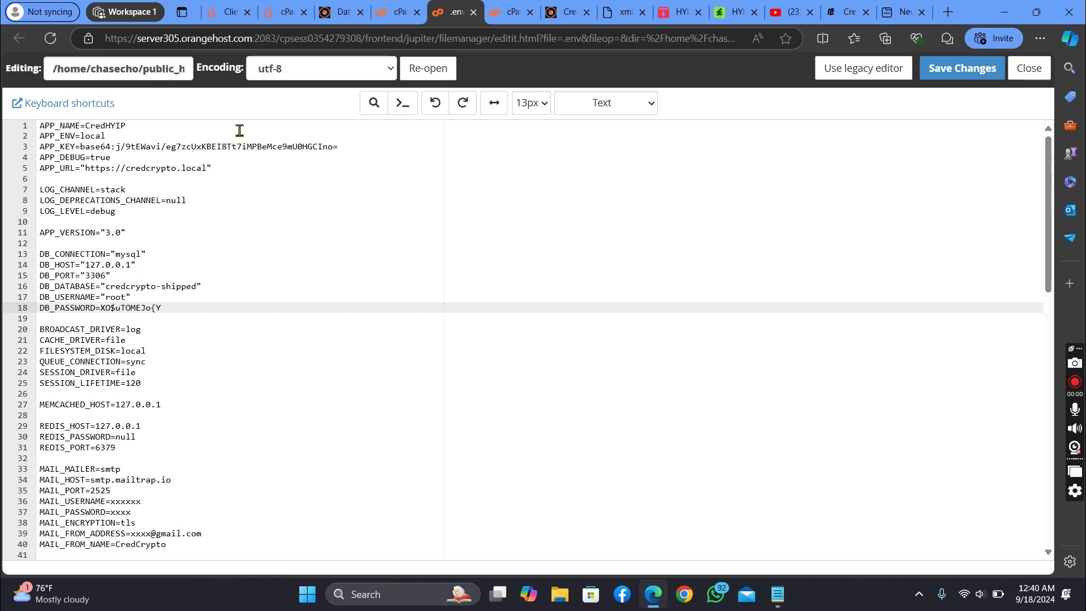
# Step: Copy chasecho_demo from the wizard's success message and set it as DB_USERNAME, replacing root
pyautogui.click(271, 10)
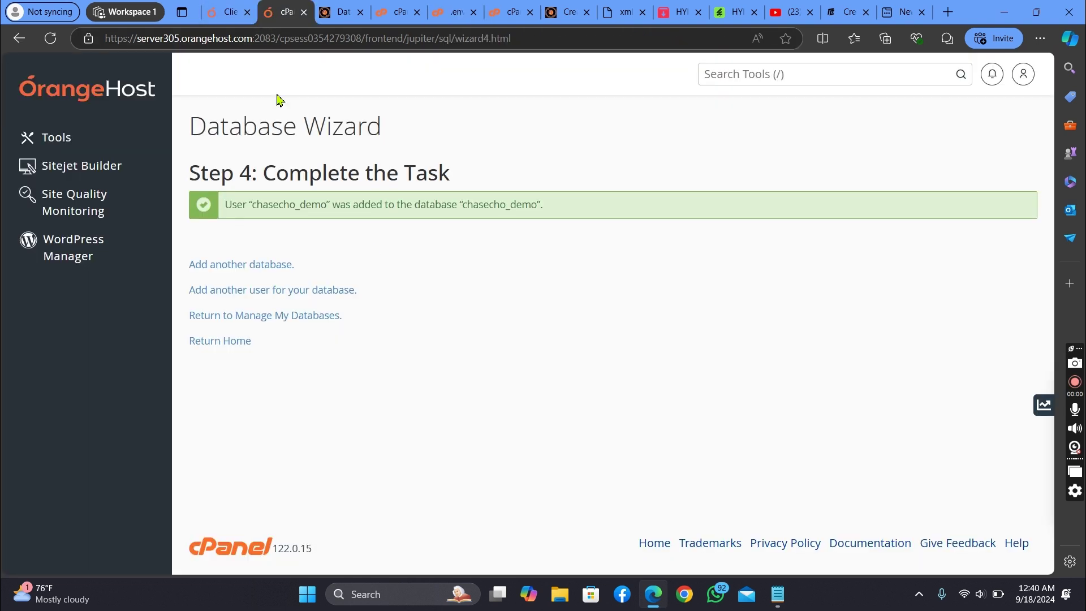
pyautogui.moveTo(464, 205); pyautogui.dragTo(538, 221)
pyautogui.hotkey('ctrl', 'c')
pyautogui.rightClick(516, 206)
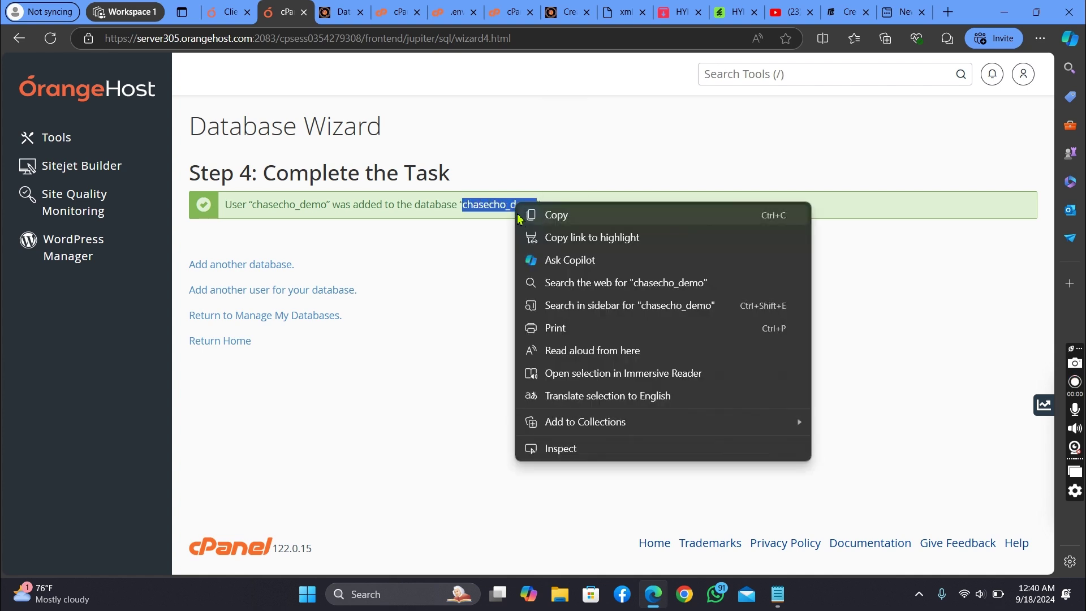
pyautogui.click(550, 219)
pyautogui.click(456, 12)
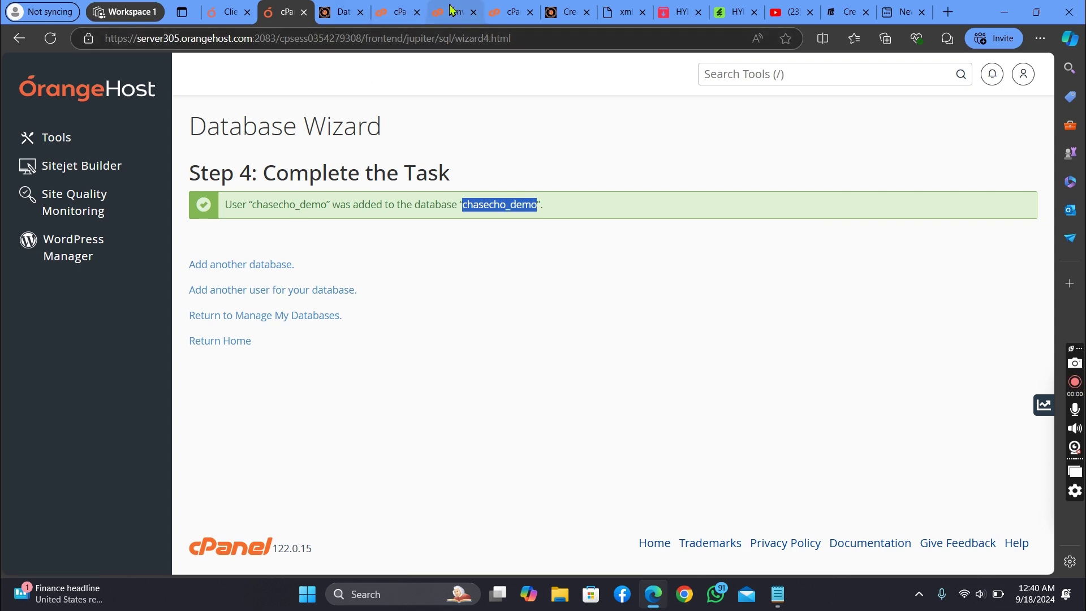
pyautogui.click(140, 301)
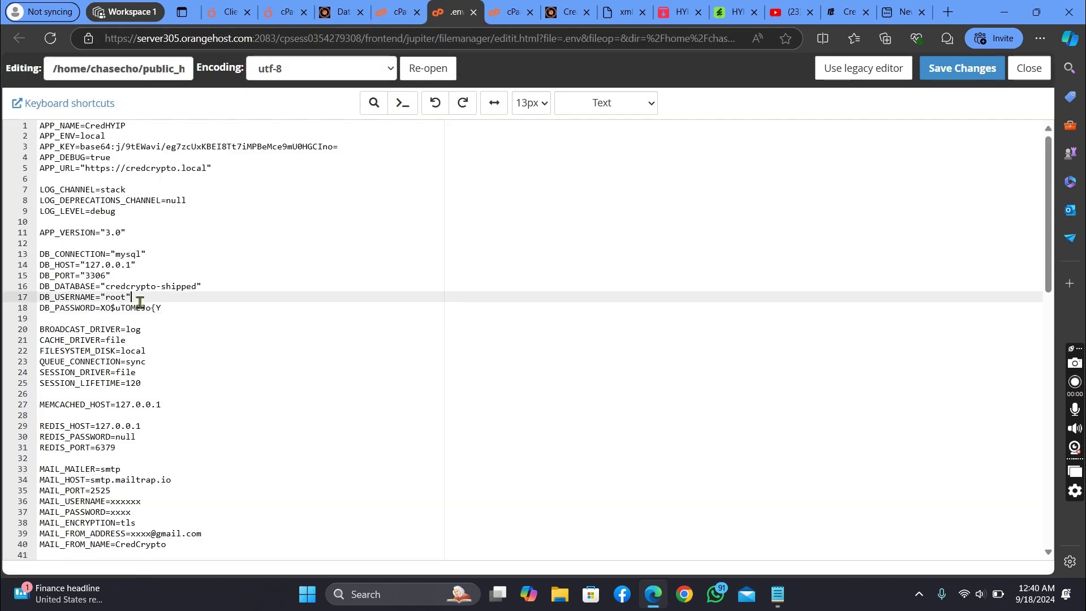
pyautogui.press('BackSpace')
pyautogui.press('BackSpace')
pyautogui.press('BackSpace')
pyautogui.rightClick(142, 300)
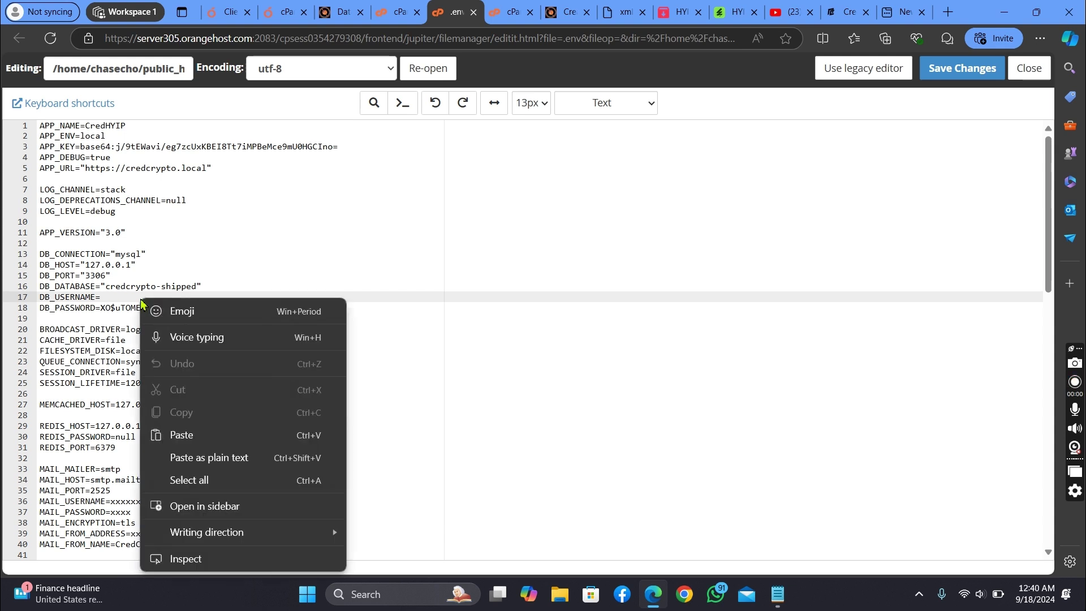
pyautogui.click(206, 439)
# Step: Replace the credcrypto-shipped DB_DATABASE value with chasecho_demo
pyautogui.moveTo(202, 286); pyautogui.dragTo(108, 289)
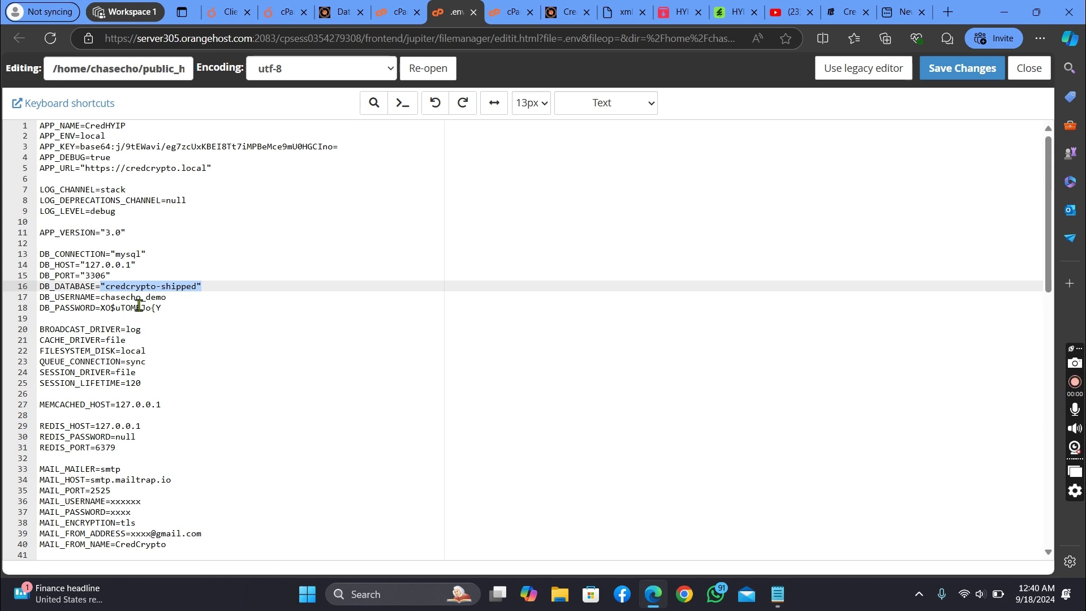
pyautogui.press('BackSpace')
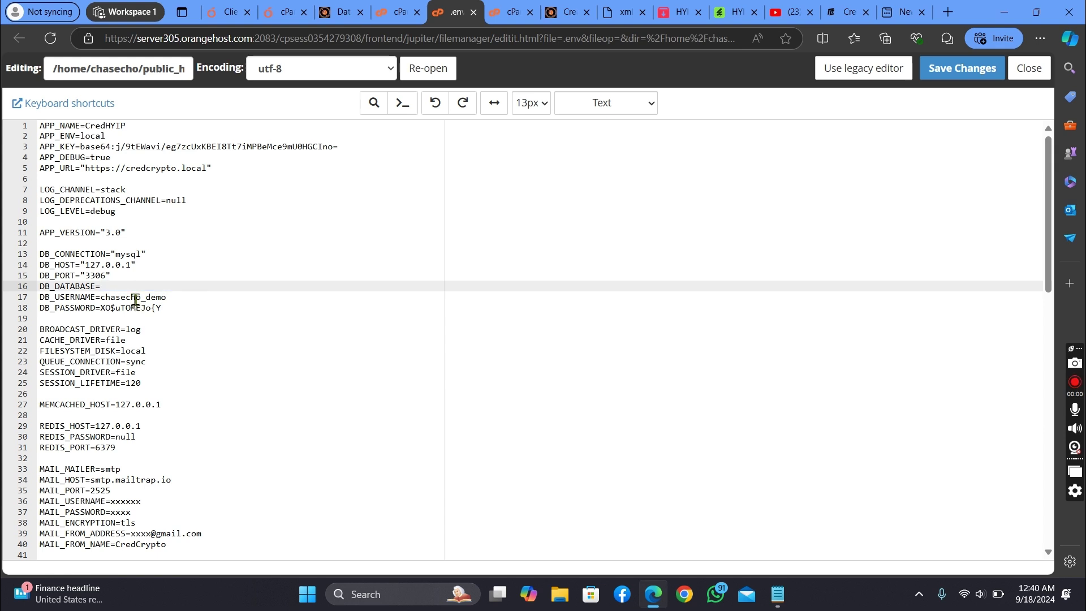
pyautogui.rightClick(124, 283)
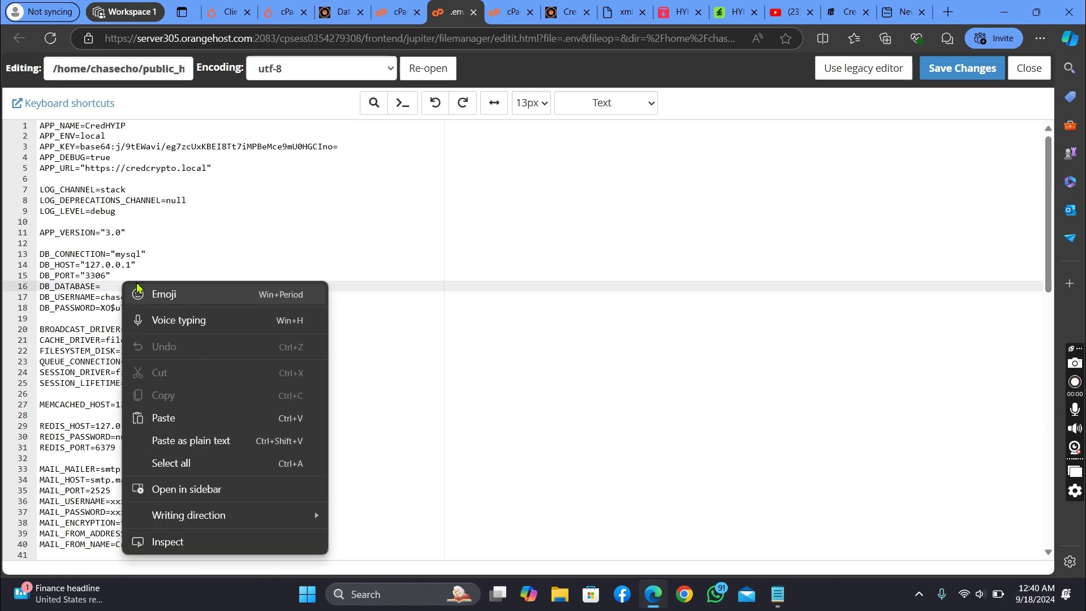
pyautogui.click(205, 417)
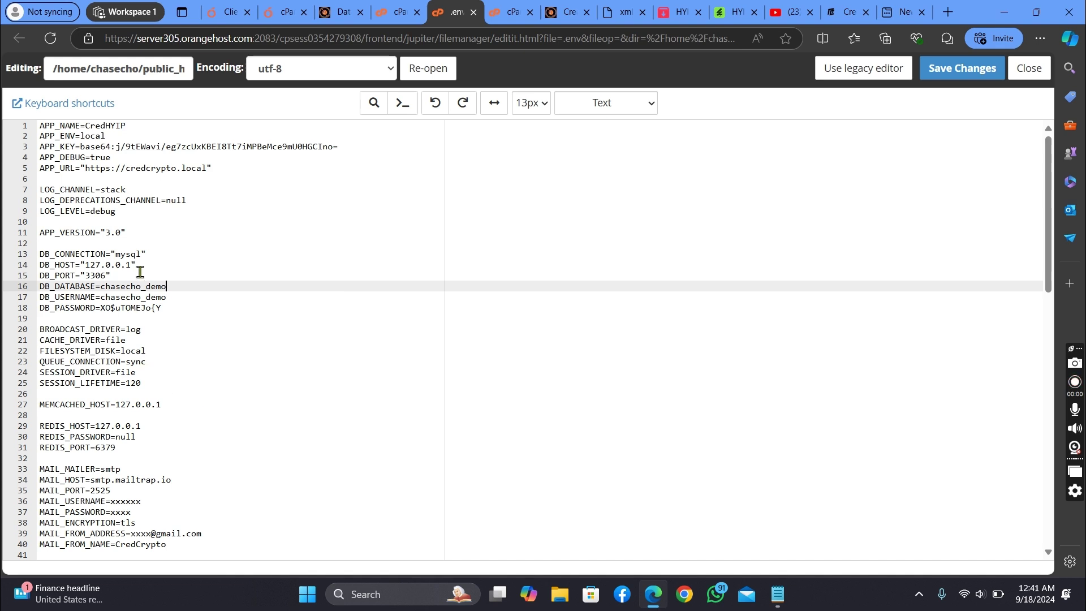
# Step: Remove the old 127.0.0.1 DB_HOST value and clear the credcrypto.local APP_URL
pyautogui.moveTo(141, 269); pyautogui.dragTo(80, 264)
pyautogui.press('BackSpace')
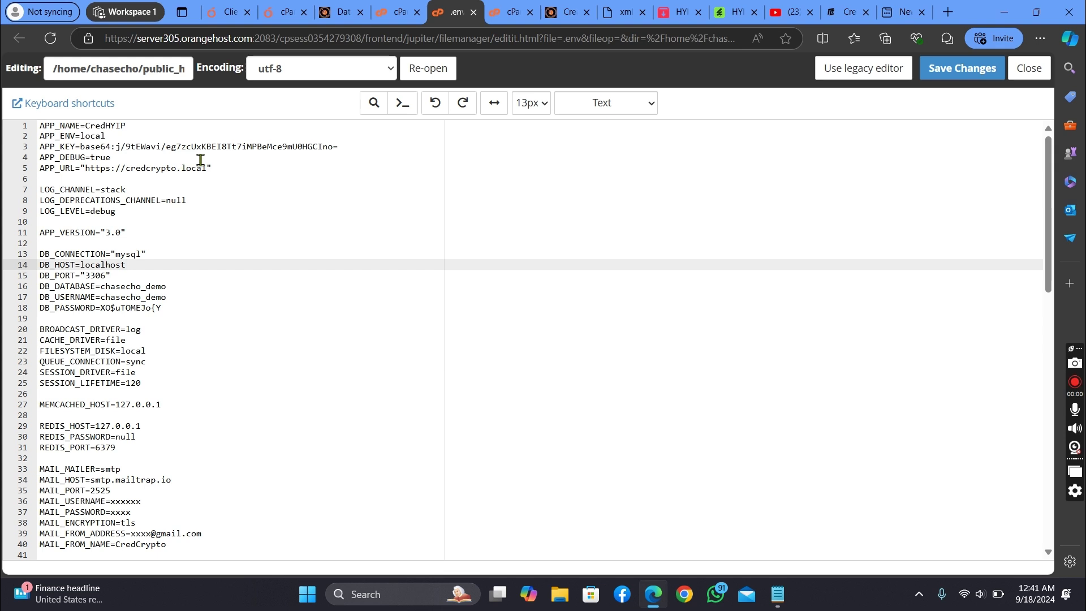
pyautogui.moveTo(217, 172); pyautogui.dragTo(83, 174)
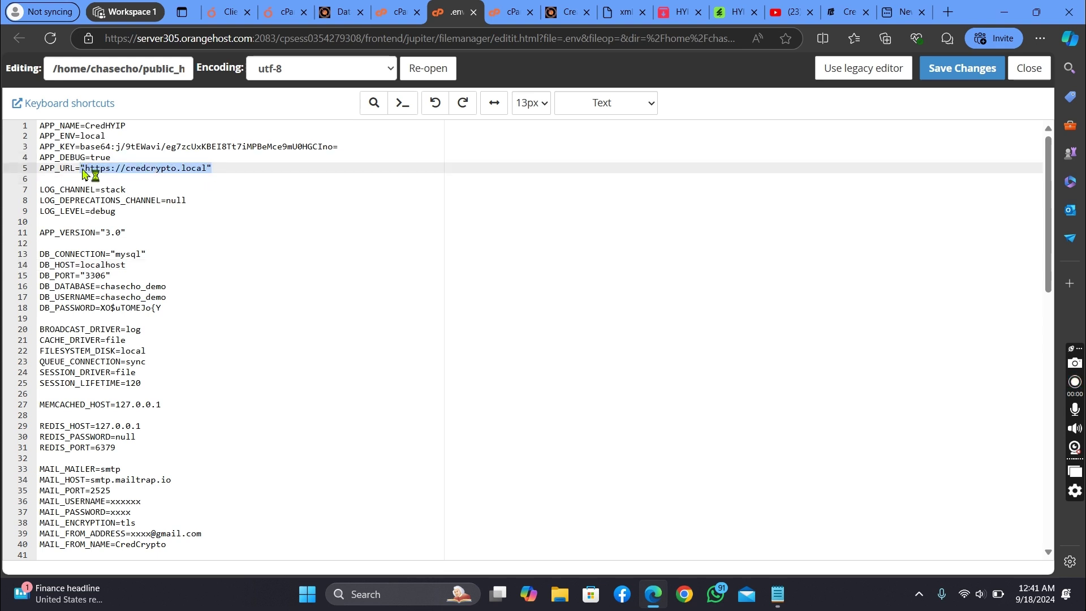
pyautogui.press('BackSpace')
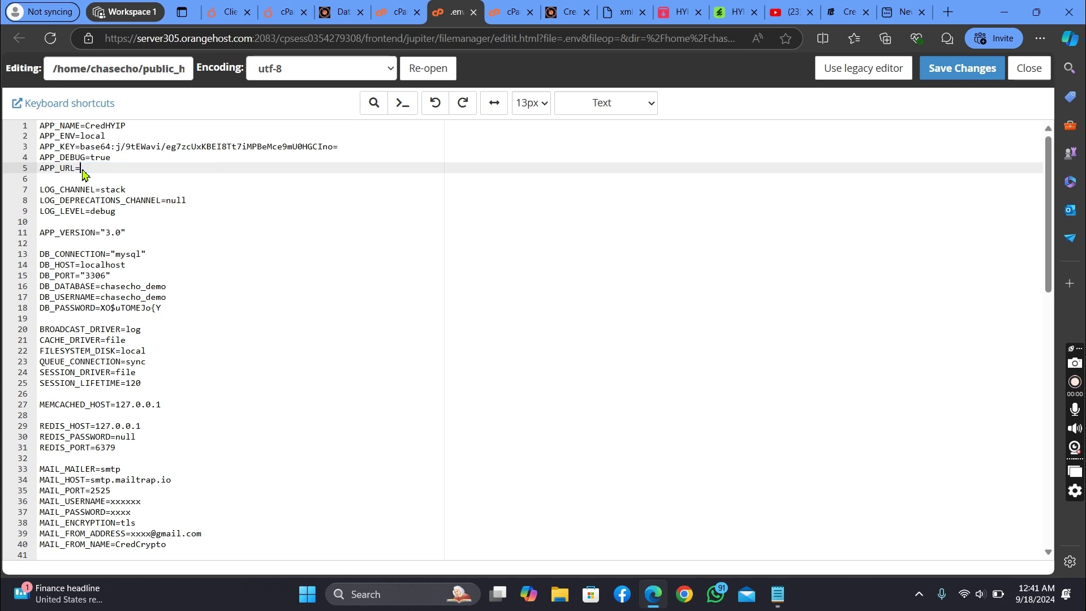
pyautogui.click(336, 12)
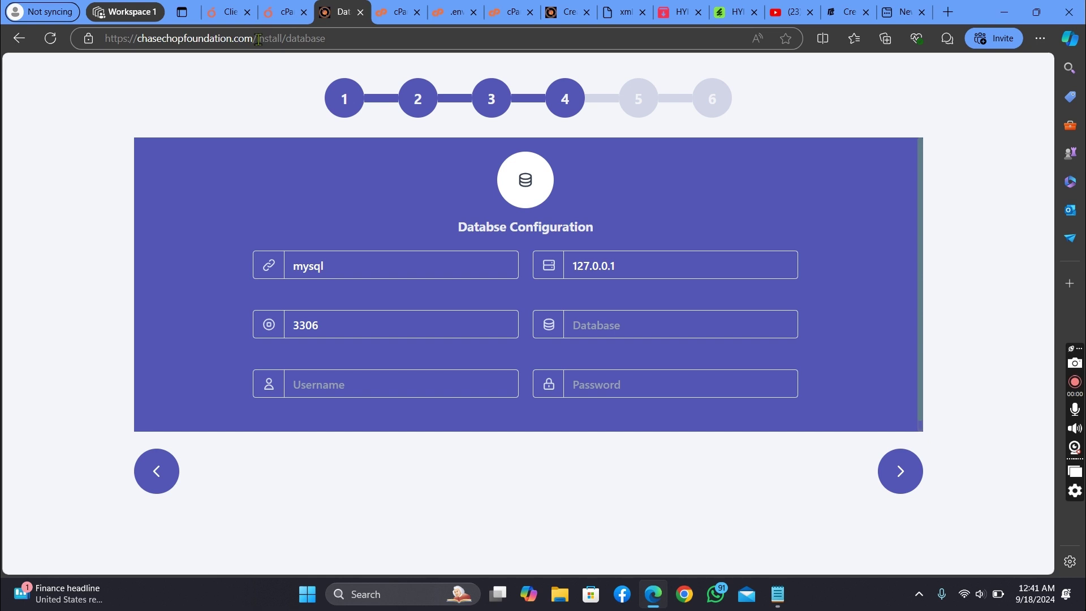
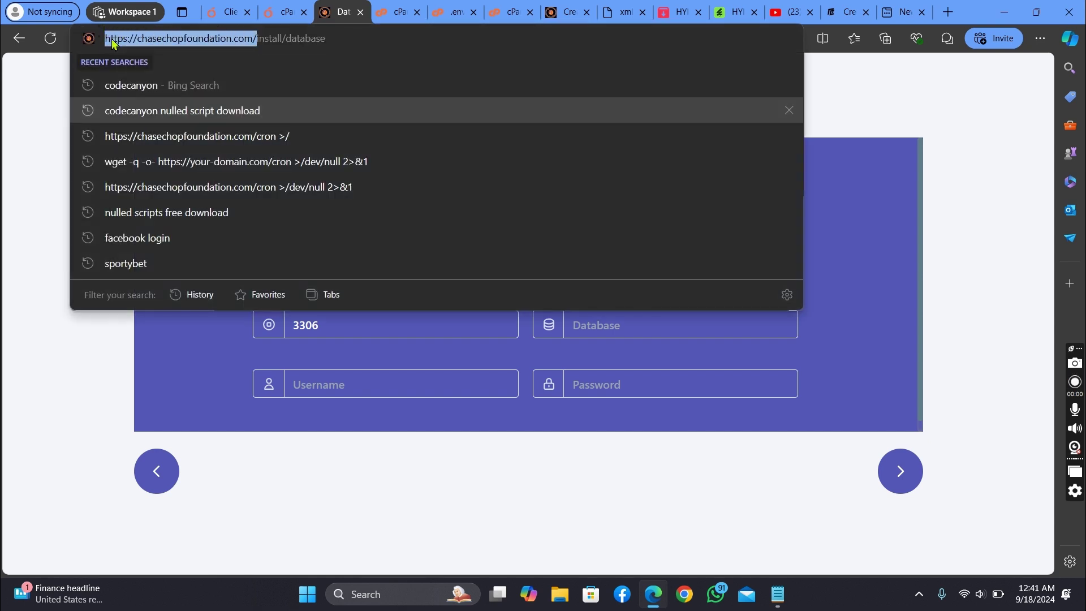
pyautogui.rightClick(112, 39)
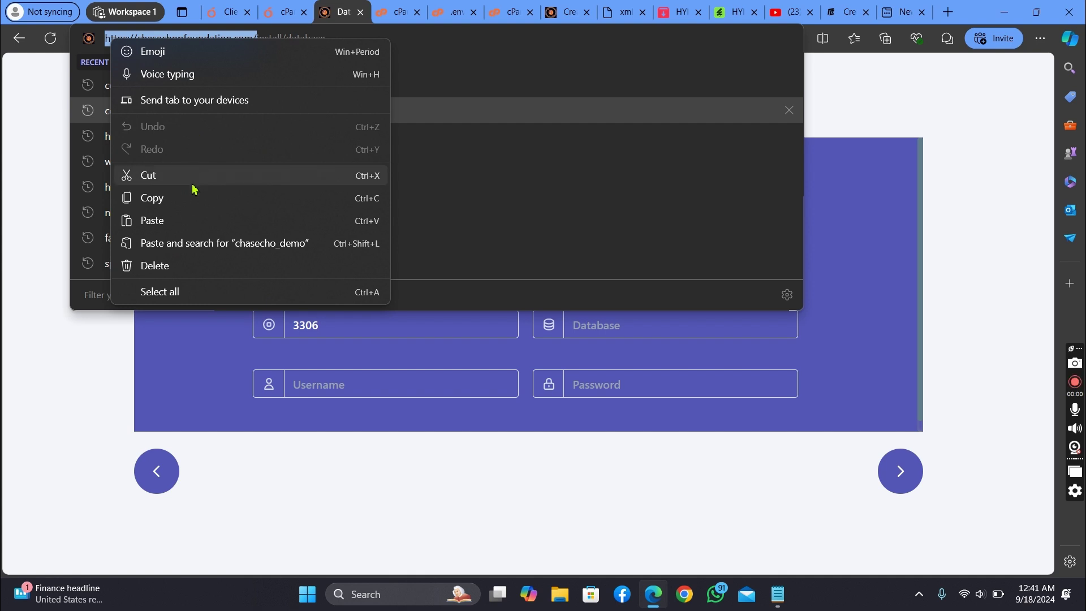
pyautogui.click(202, 205)
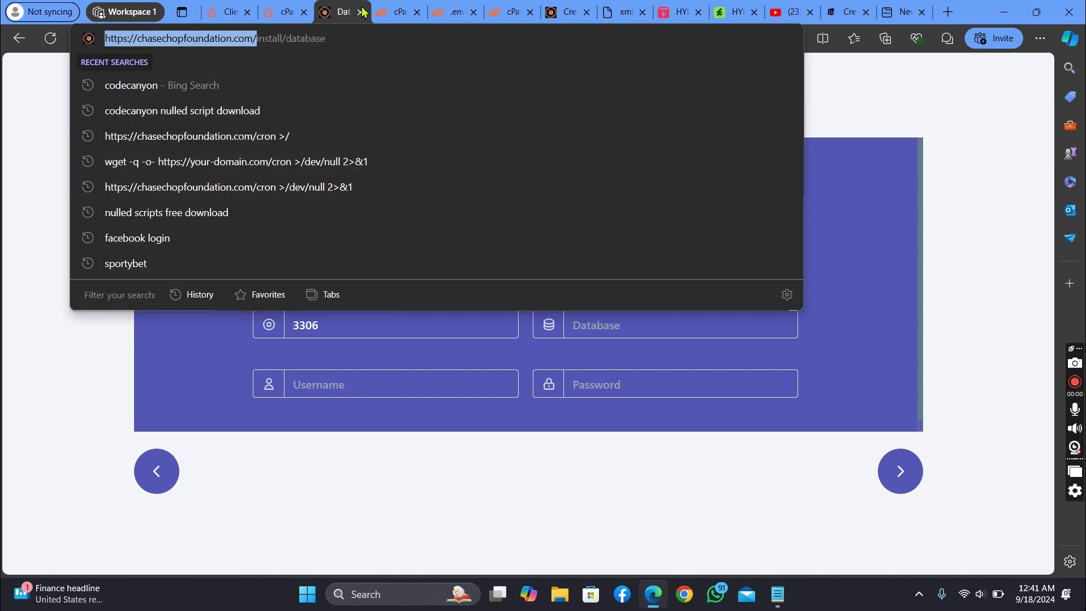
pyautogui.click(443, 17)
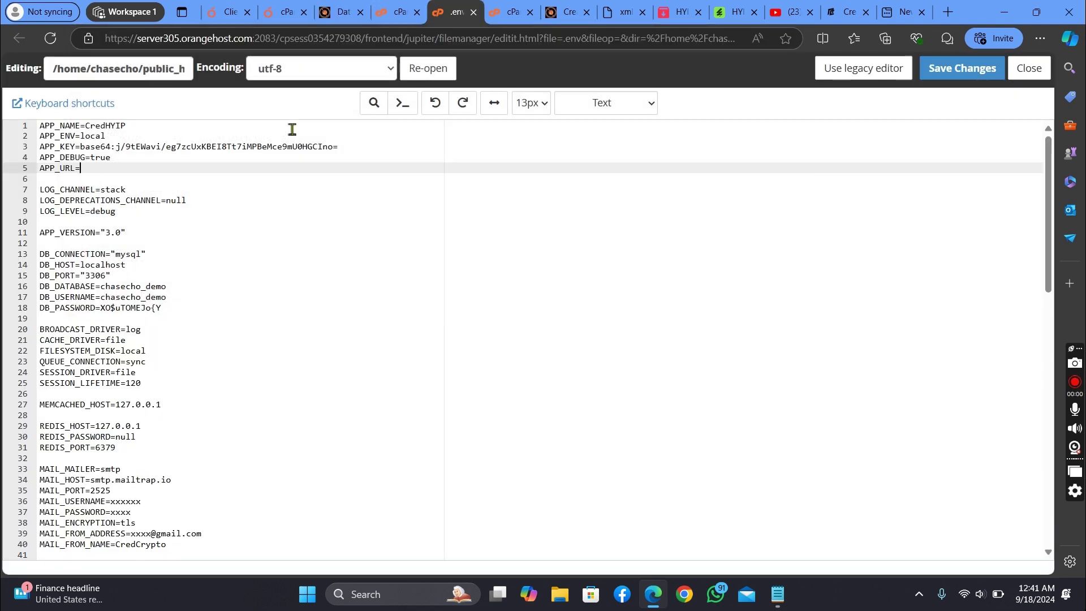
pyautogui.rightClick(113, 168)
pyautogui.click(153, 302)
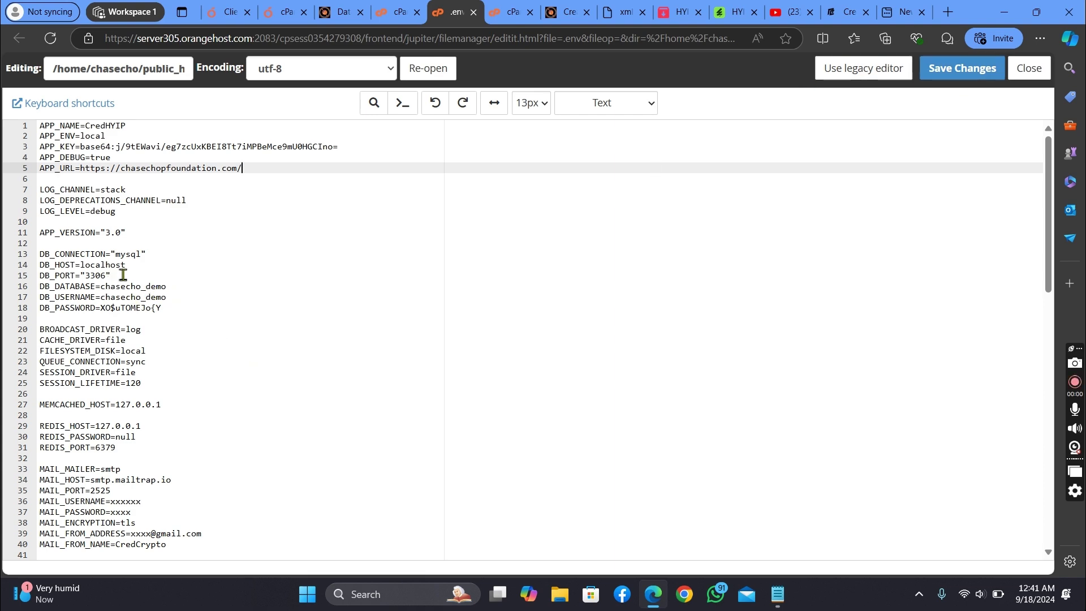
pyautogui.click(964, 71)
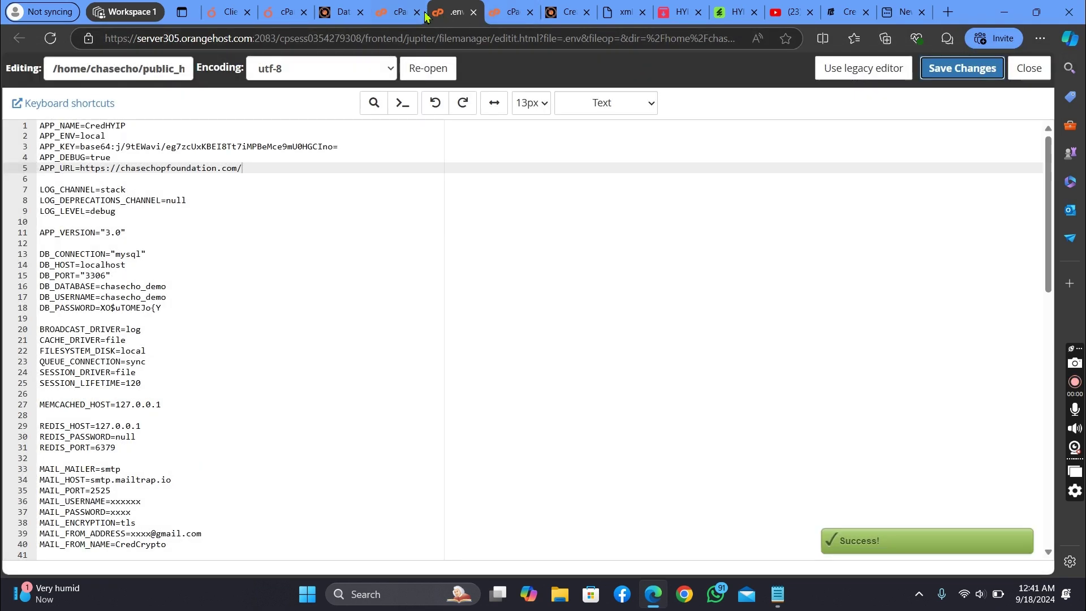
pyautogui.click(340, 12)
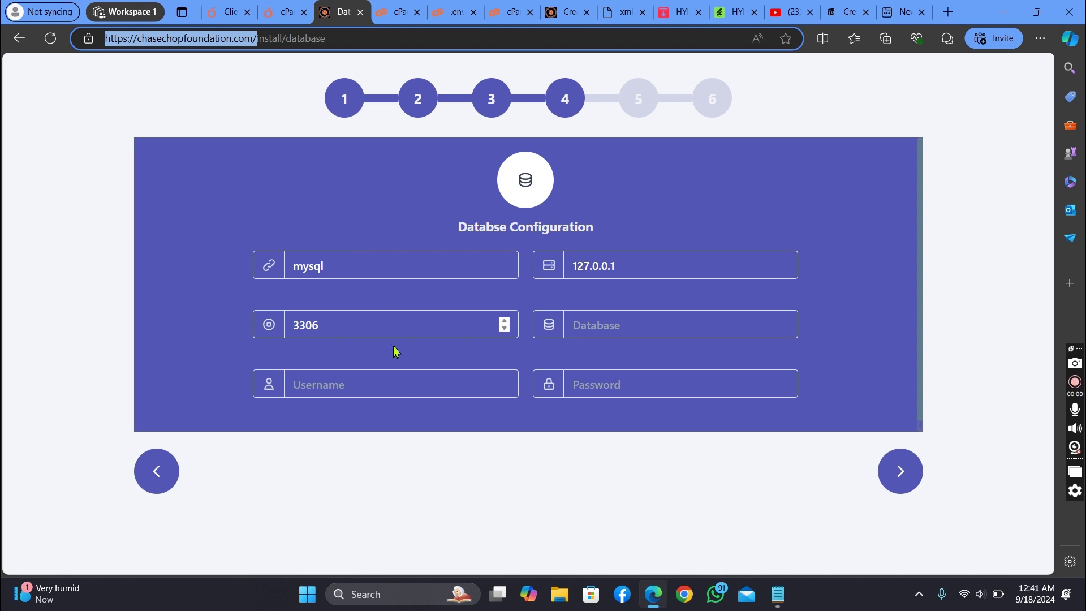
# Step: Fill the database username and database name from saved entries, removing the wrongly pasted URL
pyautogui.click(378, 387)
pyautogui.rightClick(376, 395)
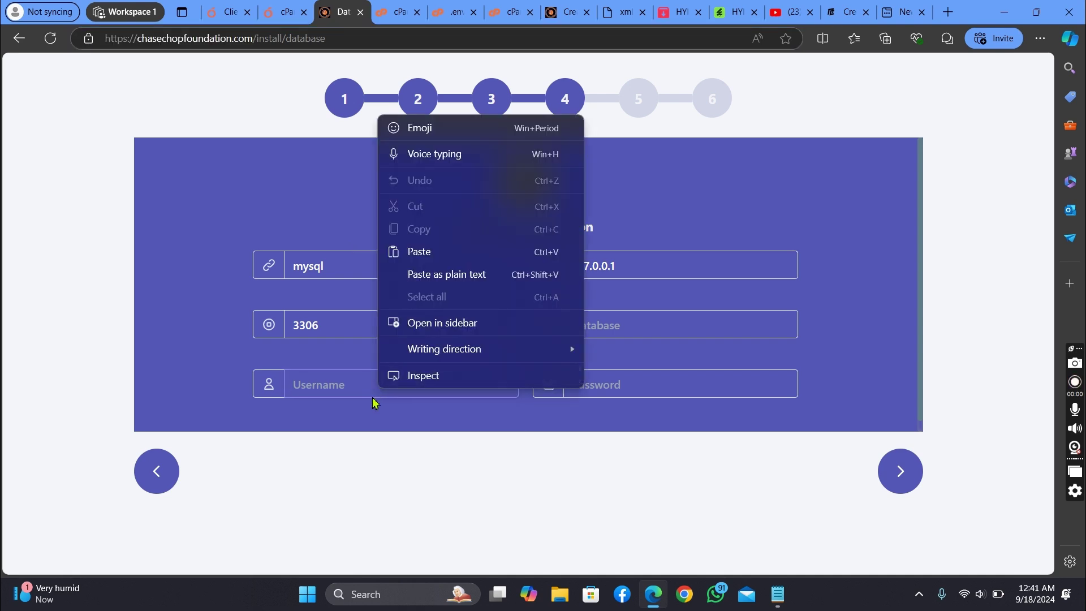
pyautogui.click(451, 251)
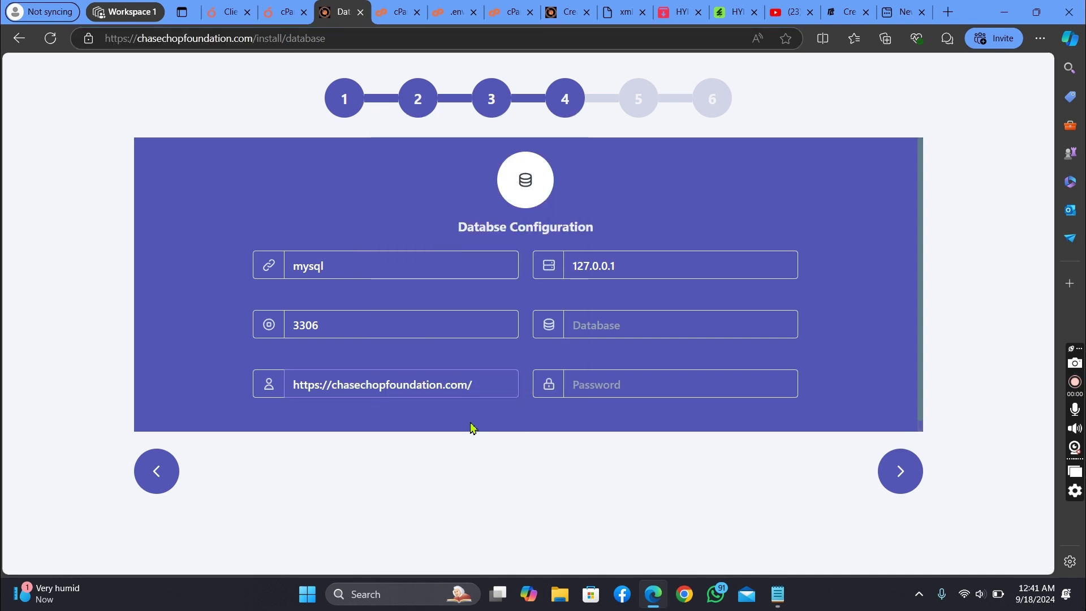
pyautogui.press('BackSpace')
pyautogui.press('BackSpace')
pyautogui.press('BackSpace')
pyautogui.press('BackSpace')
pyautogui.press('BackSpace')
pyautogui.press('BackSpace')
pyautogui.press('BackSpace')
pyautogui.press('BackSpace')
pyautogui.press('BackSpace')
pyautogui.press('BackSpace')
pyautogui.press('BackSpace')
pyautogui.press('BackSpace')
pyautogui.press('BackSpace')
pyautogui.press('BackSpace')
pyautogui.press('BackSpace')
pyautogui.press('BackSpace')
pyautogui.press('BackSpace')
pyautogui.press('BackSpace')
pyautogui.press('BackSpace')
pyautogui.press('BackSpace')
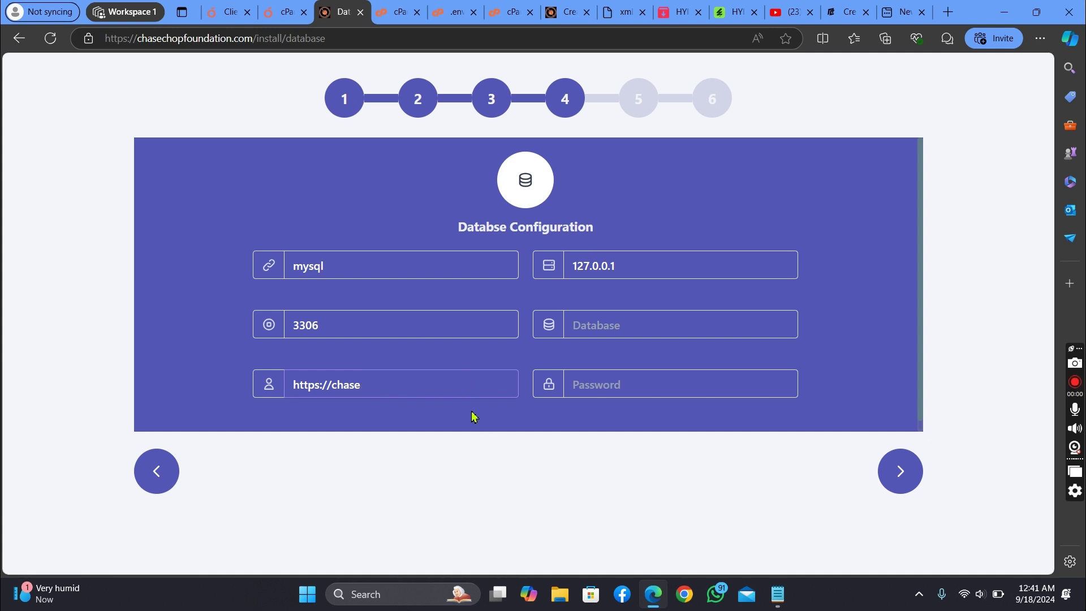
pyautogui.click(375, 386)
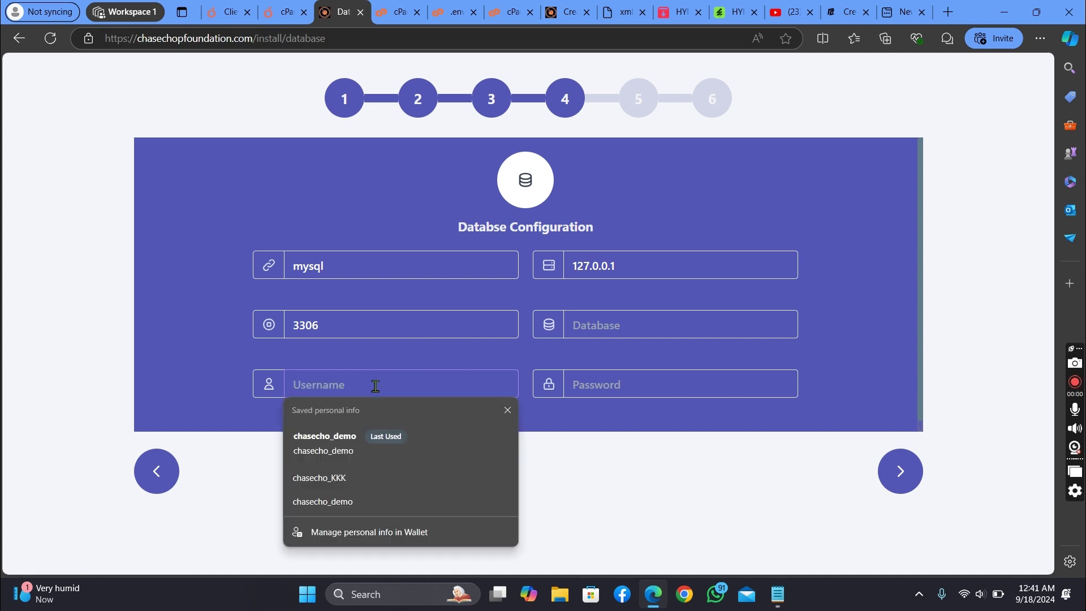
pyautogui.click(368, 498)
pyautogui.click(641, 337)
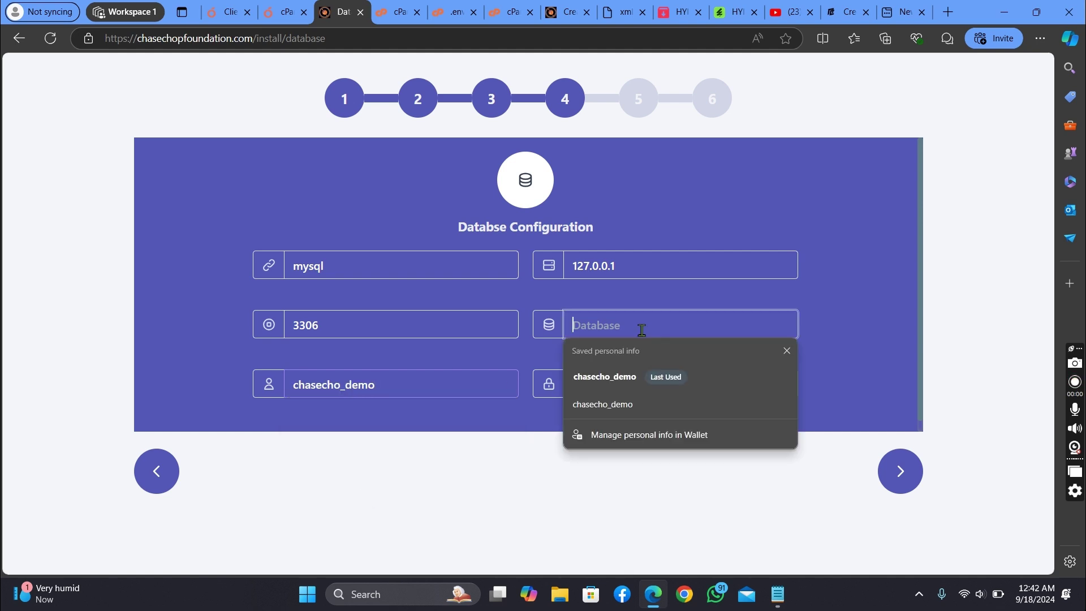
pyautogui.click(634, 411)
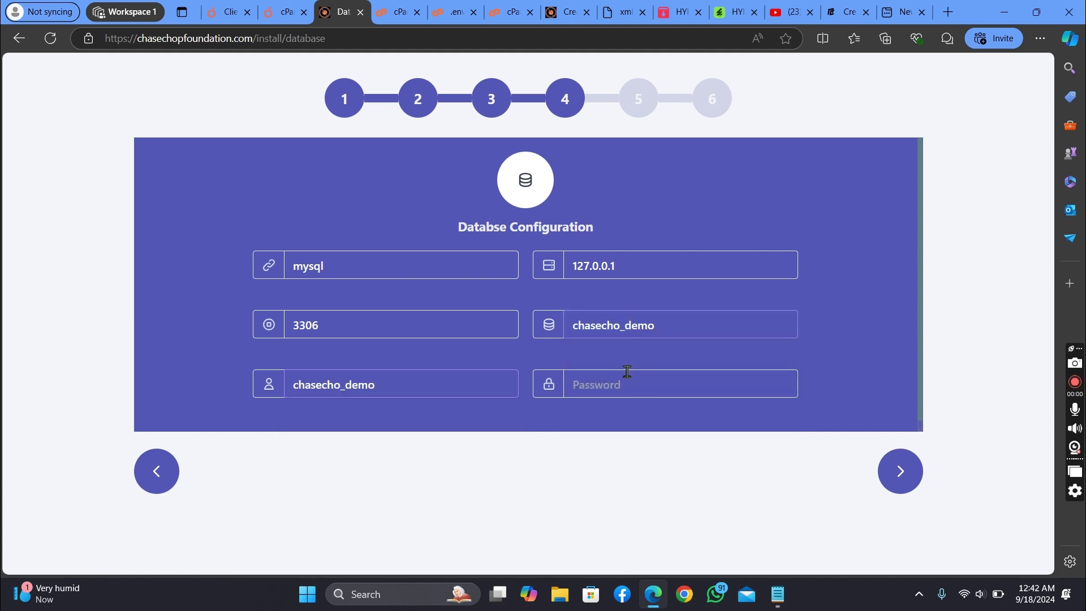
# Step: Change the database host from 127.0.0.1 to localhost, then bring up Notepad
pyautogui.click(659, 268)
pyautogui.press('BackSpace')
pyautogui.press('BackSpace')
pyautogui.press('BackSpace')
pyautogui.press('BackSpace')
pyautogui.press('BackSpace')
pyautogui.press('BackSpace')
pyautogui.press('BackSpace')
pyautogui.press('BackSpace')
pyautogui.click(657, 266)
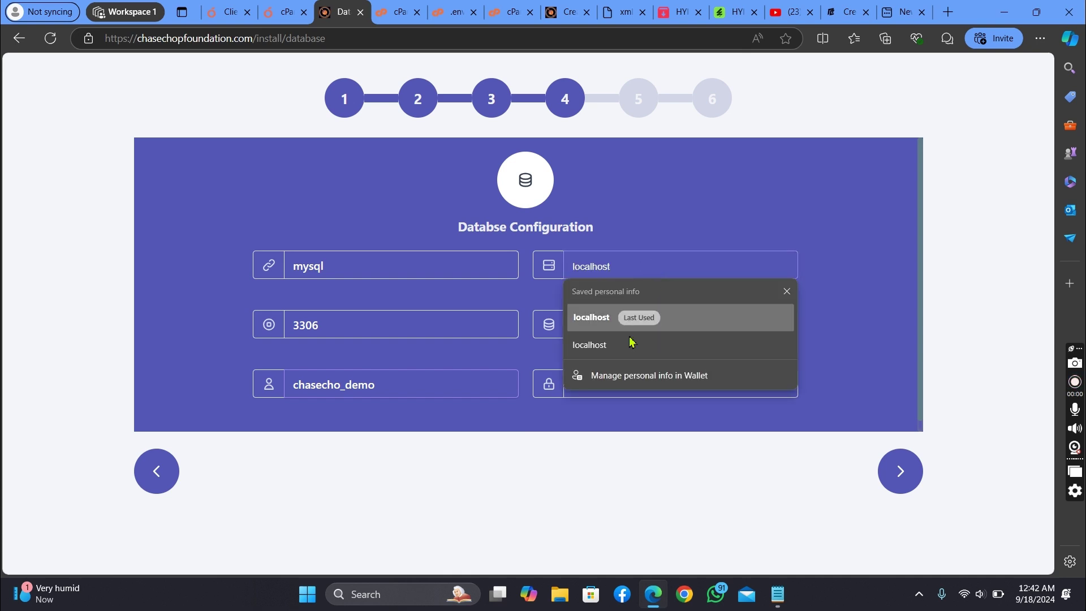
pyautogui.click(630, 344)
pyautogui.click(622, 385)
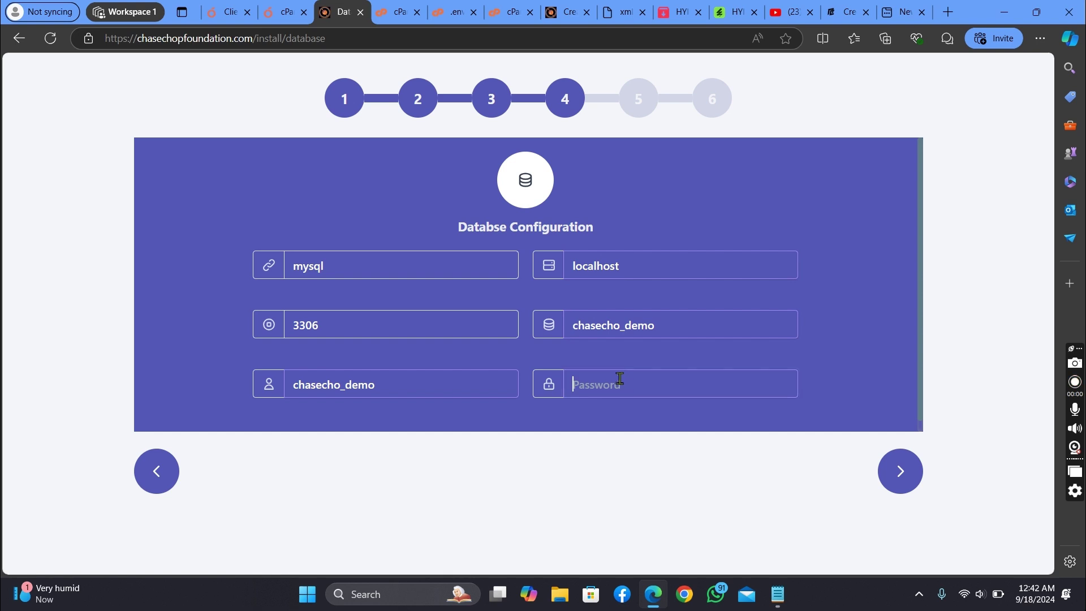
pyautogui.click(780, 595)
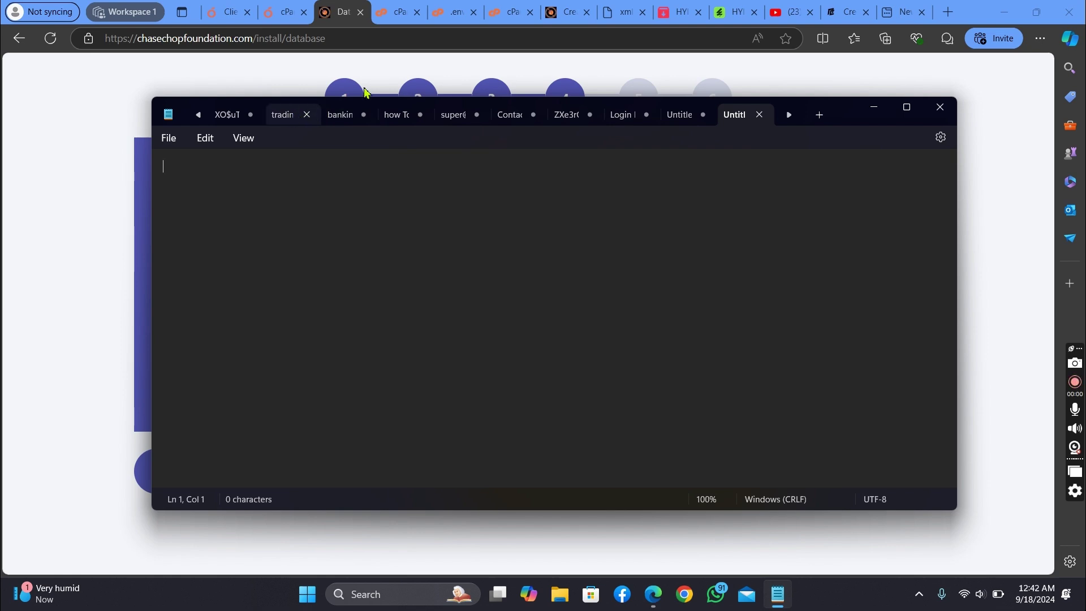
# Step: Copy the DB_PASSWORD value from line 18 of .env, then save and close the editor
pyautogui.click(451, 17)
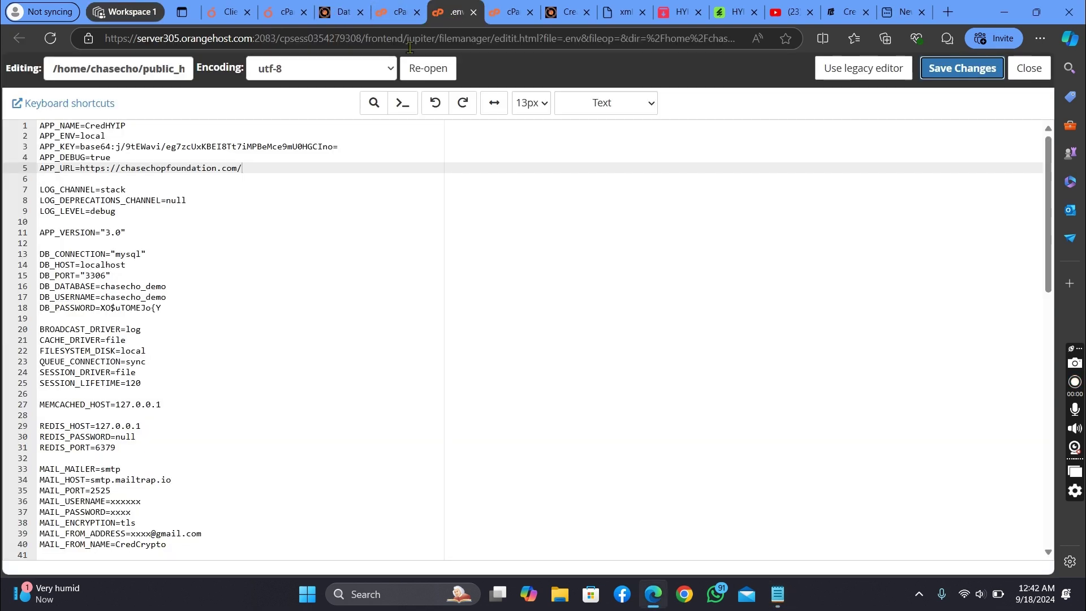
pyautogui.moveTo(166, 308); pyautogui.dragTo(111, 309)
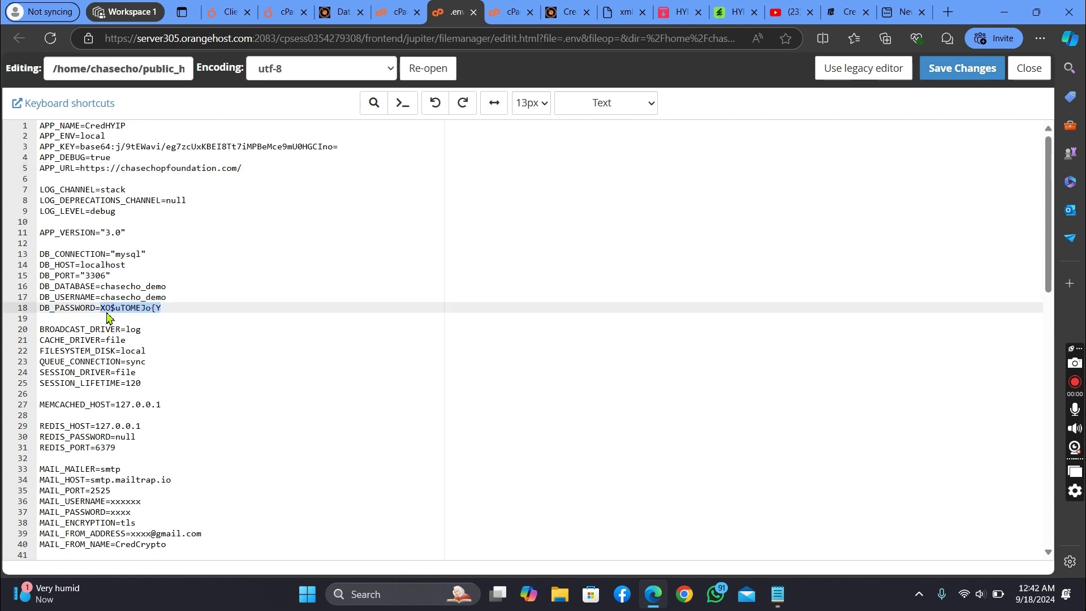
pyautogui.rightClick(110, 317)
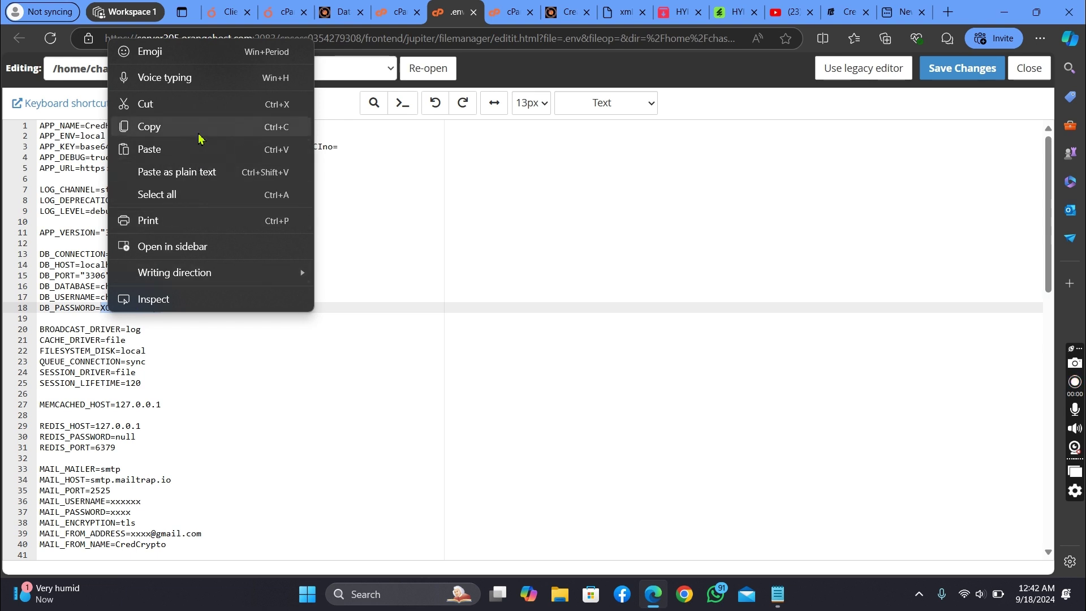
pyautogui.click(232, 126)
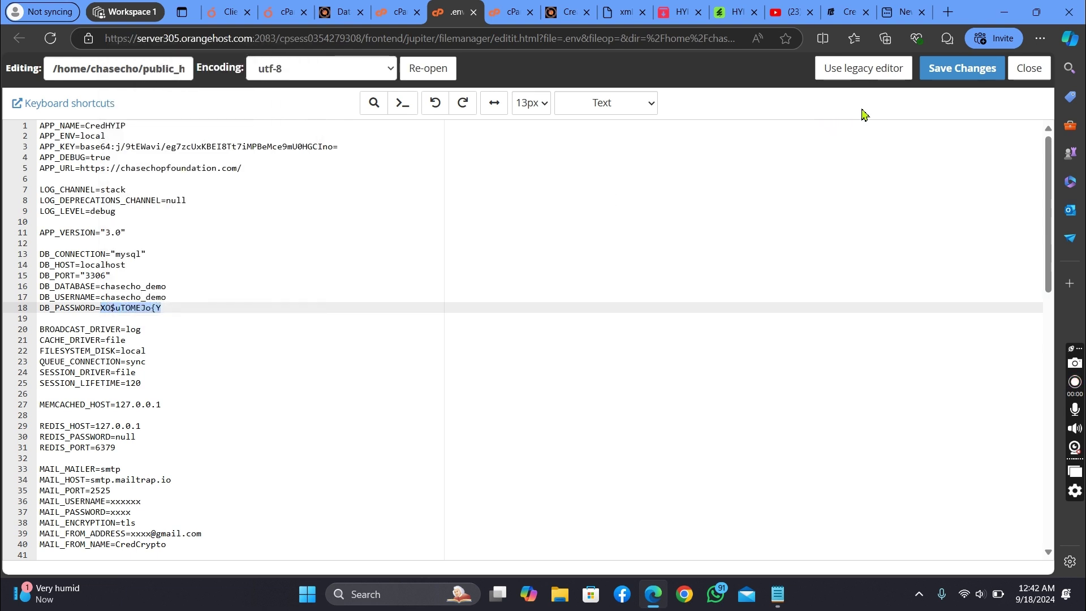
pyautogui.click(965, 73)
pyautogui.click(1031, 67)
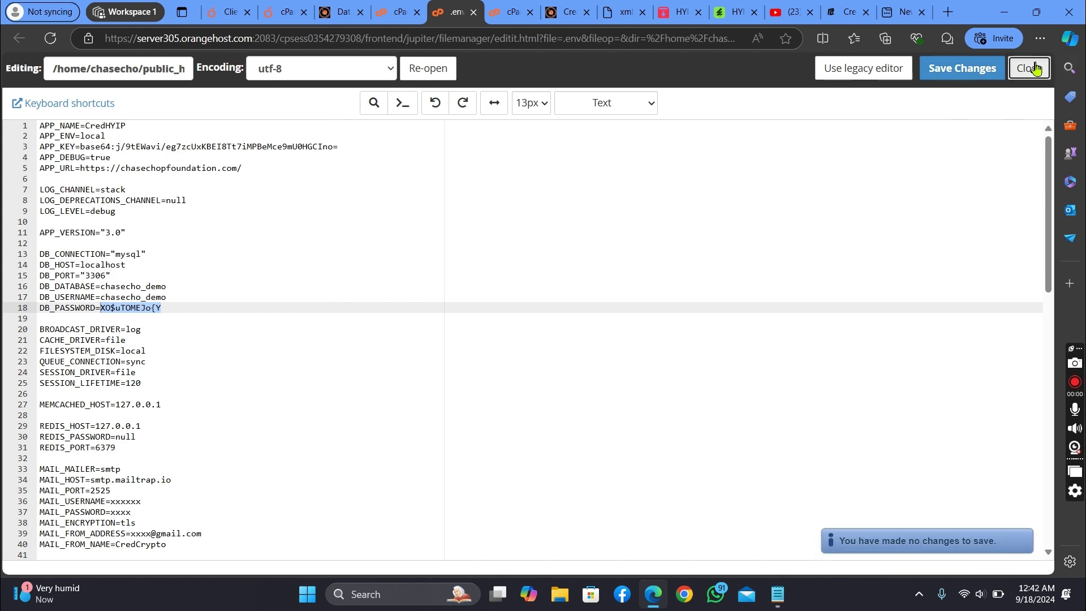
pyautogui.click(353, 11)
# Step: Paste the copied database password into the Password field and submit the database configuration
pyautogui.rightClick(639, 398)
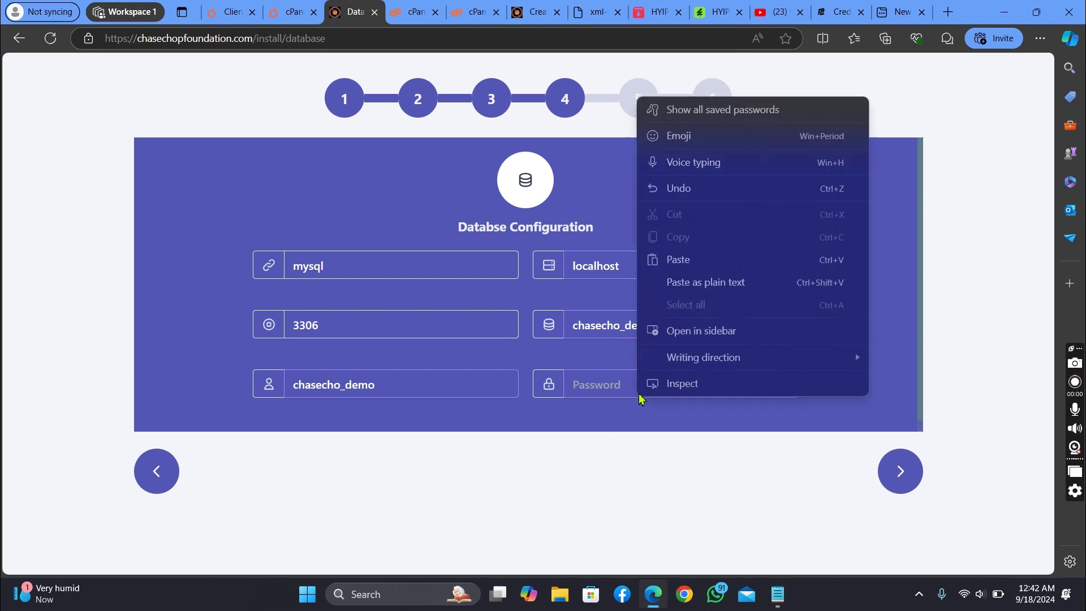
pyautogui.click(718, 270)
pyautogui.click(908, 480)
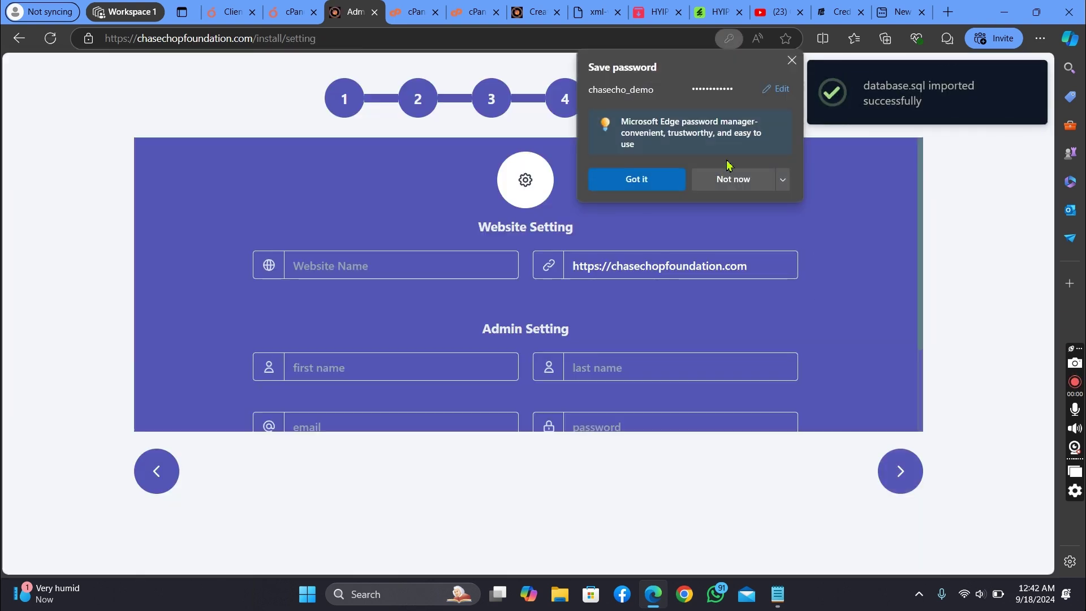
# Step: Decline the browser's password-save offer and set the website name to chasechop
pyautogui.click(730, 178)
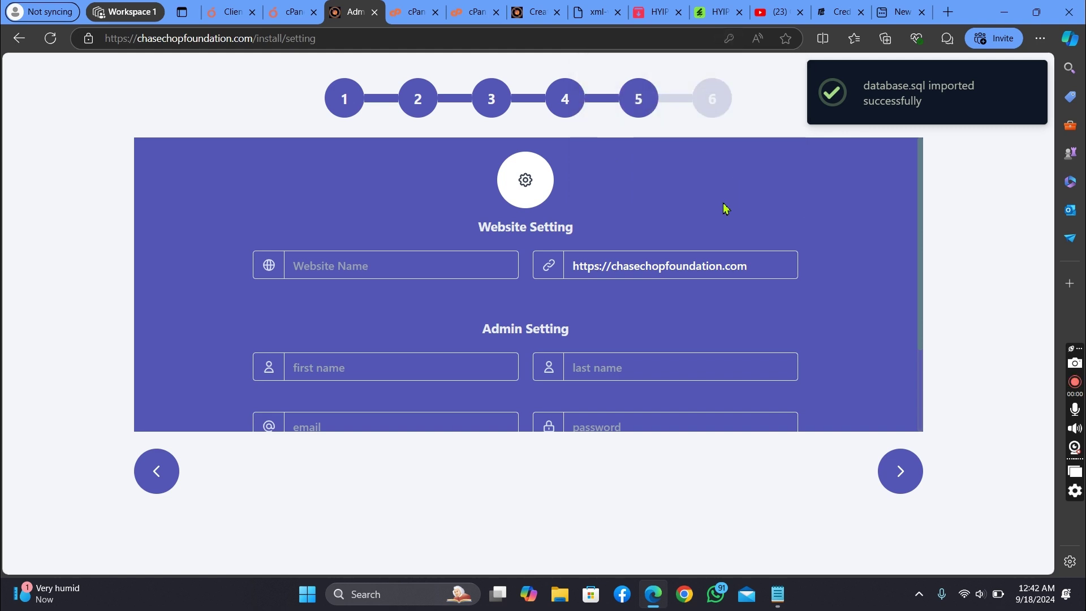
pyautogui.click(353, 264)
pyautogui.click(356, 358)
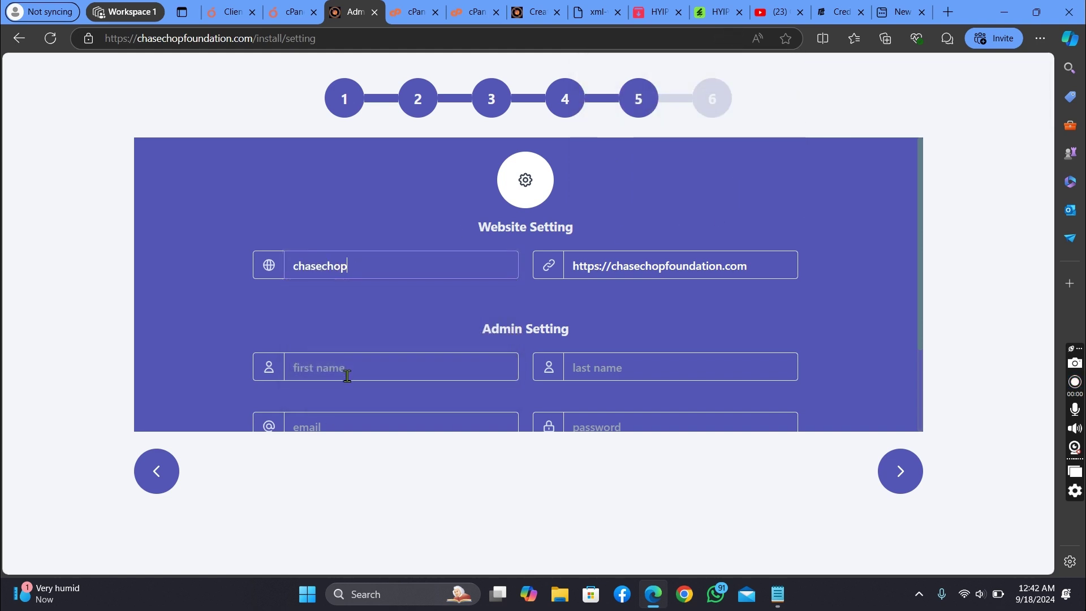
pyautogui.scroll(-2, 348, 371)
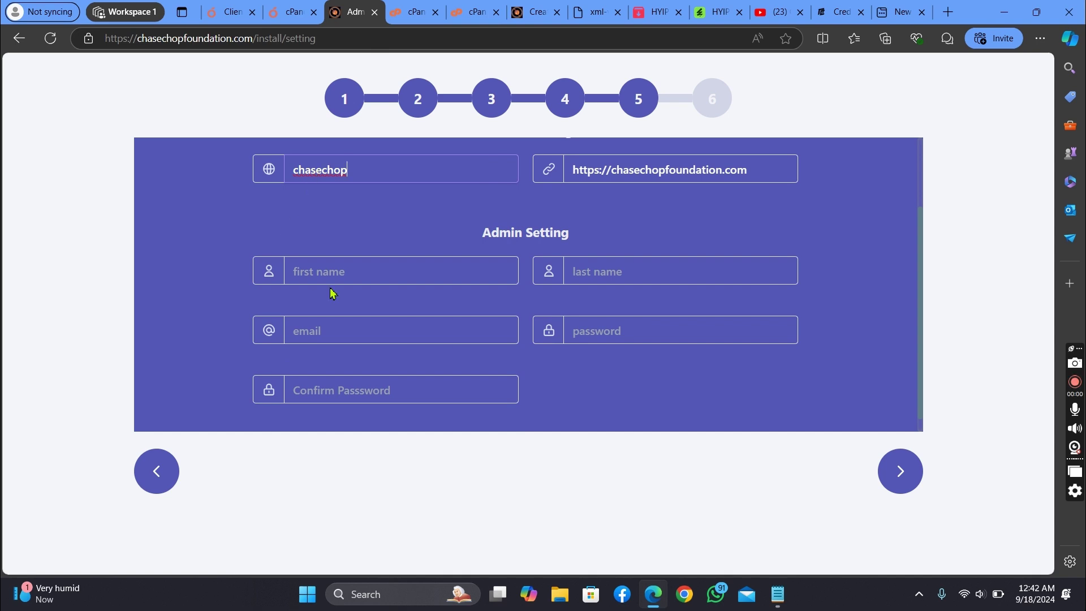
# Step: Enter the admin's first name, last name and e-mail address
pyautogui.click(331, 271)
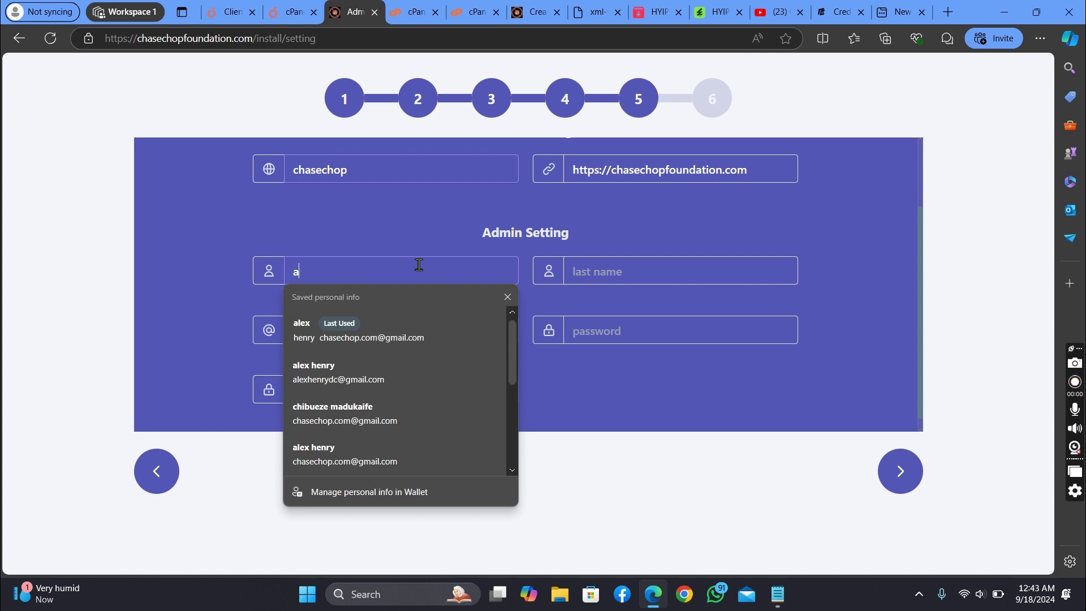
pyautogui.write('alex')
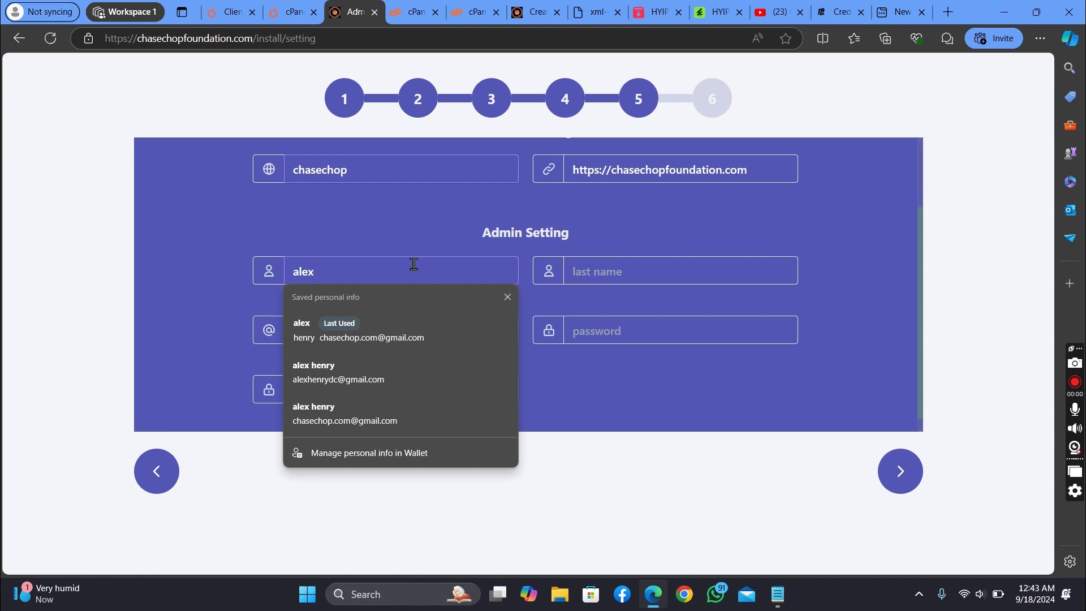
pyautogui.click(506, 297)
pyautogui.click(393, 333)
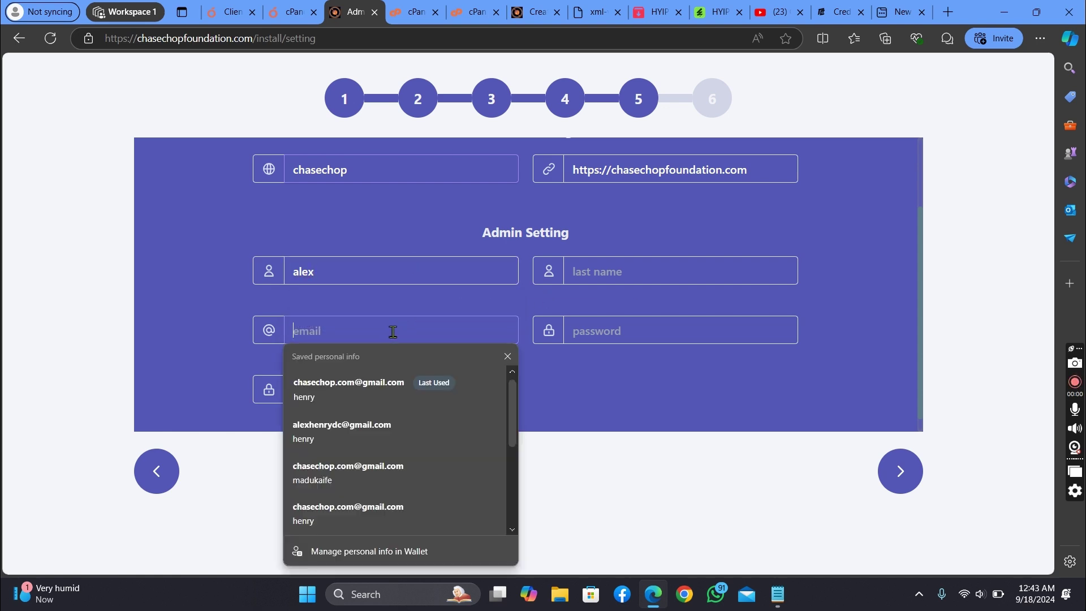
pyautogui.click(379, 403)
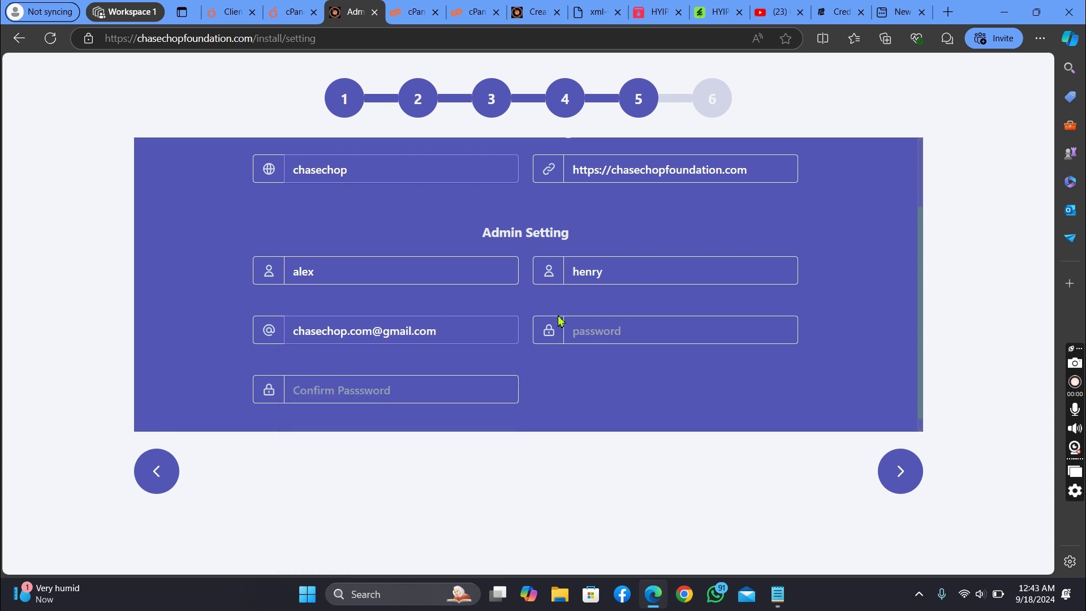
# Step: Enter and confirm the admin password, then save the admin settings
pyautogui.click(406, 385)
pyautogui.write('a')
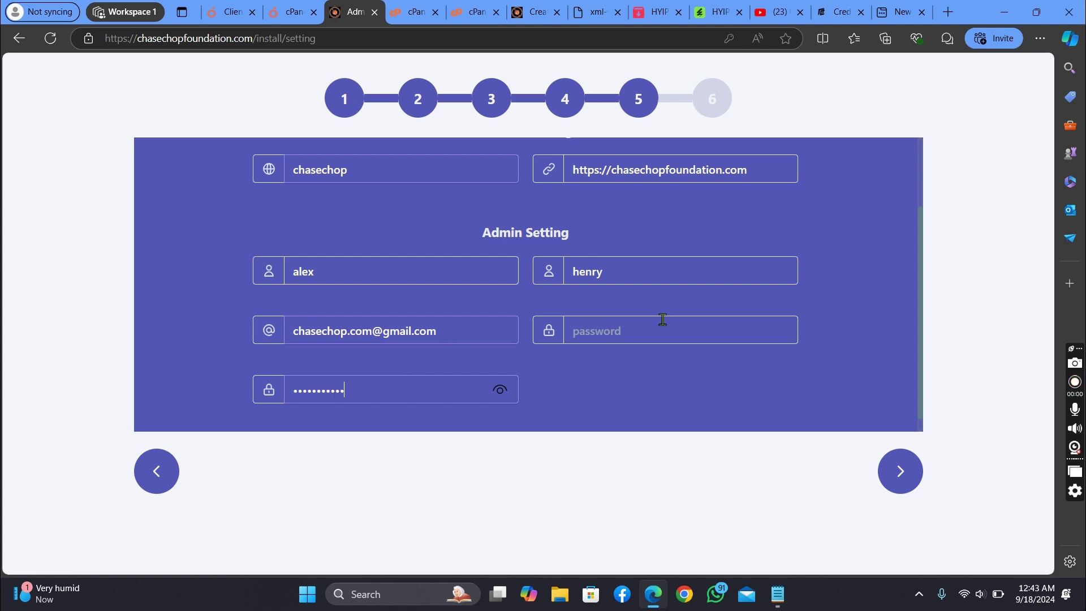
pyautogui.click(636, 327)
pyautogui.write('a')
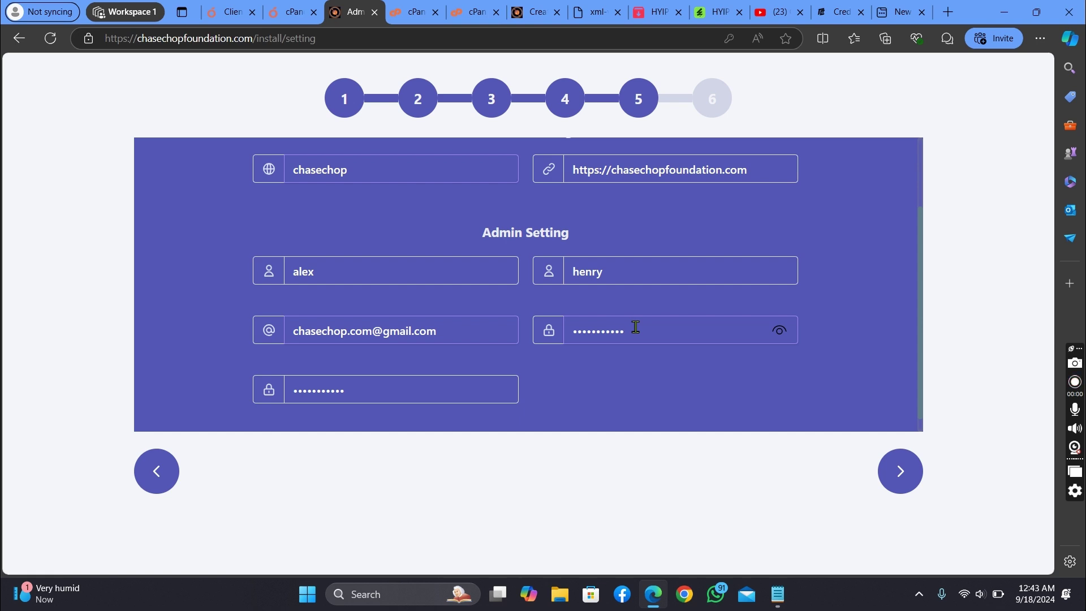
pyautogui.click(780, 332)
pyautogui.click(498, 400)
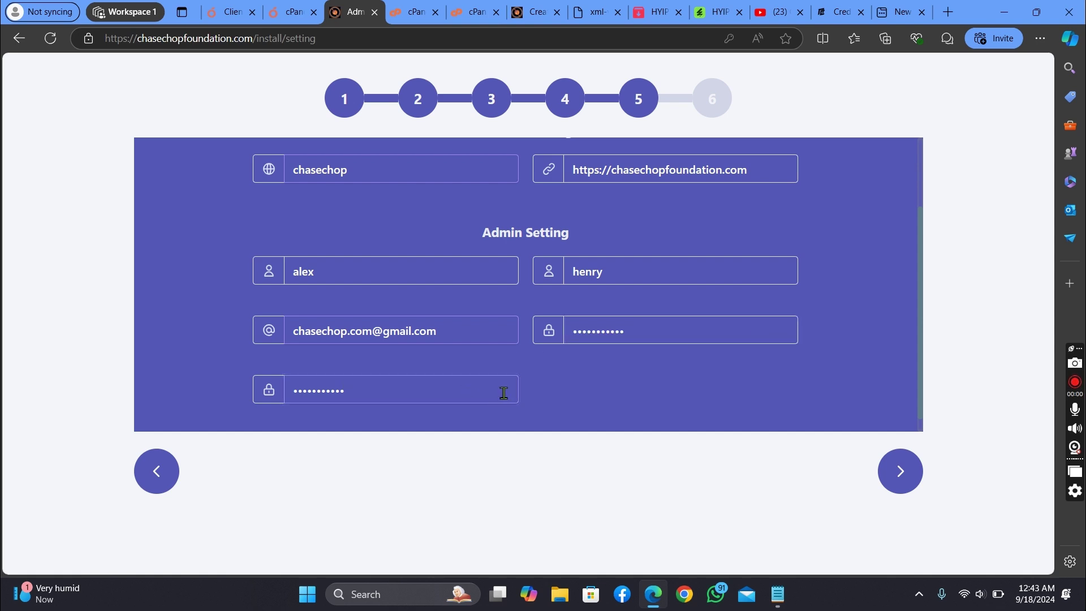
pyautogui.click(903, 487)
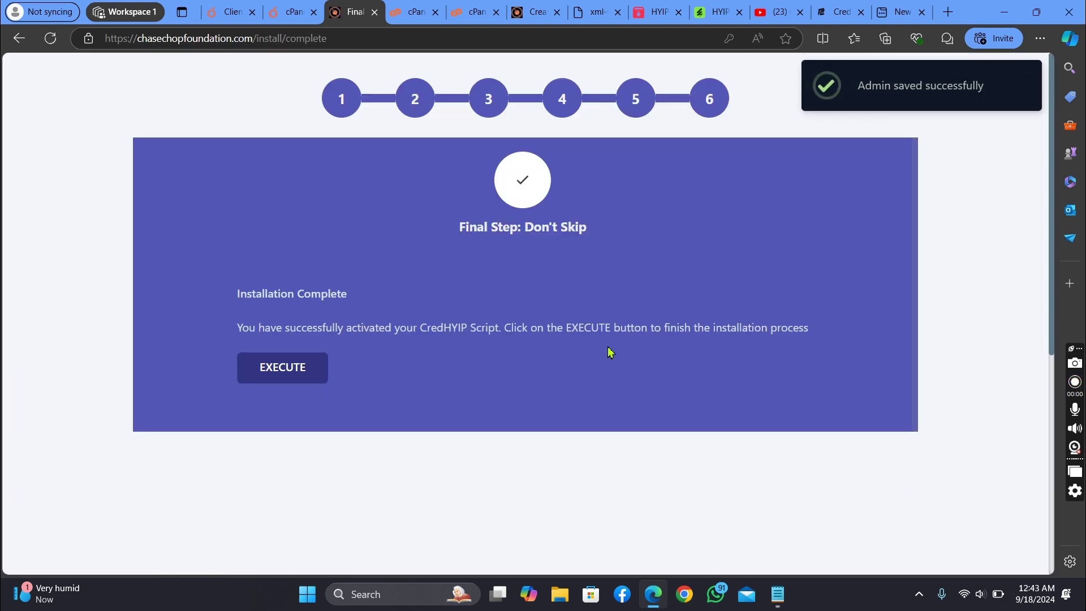
# Step: Run EXECUTE on the Installation Complete page to finish the install
pyautogui.scroll(-3, 136, 400)
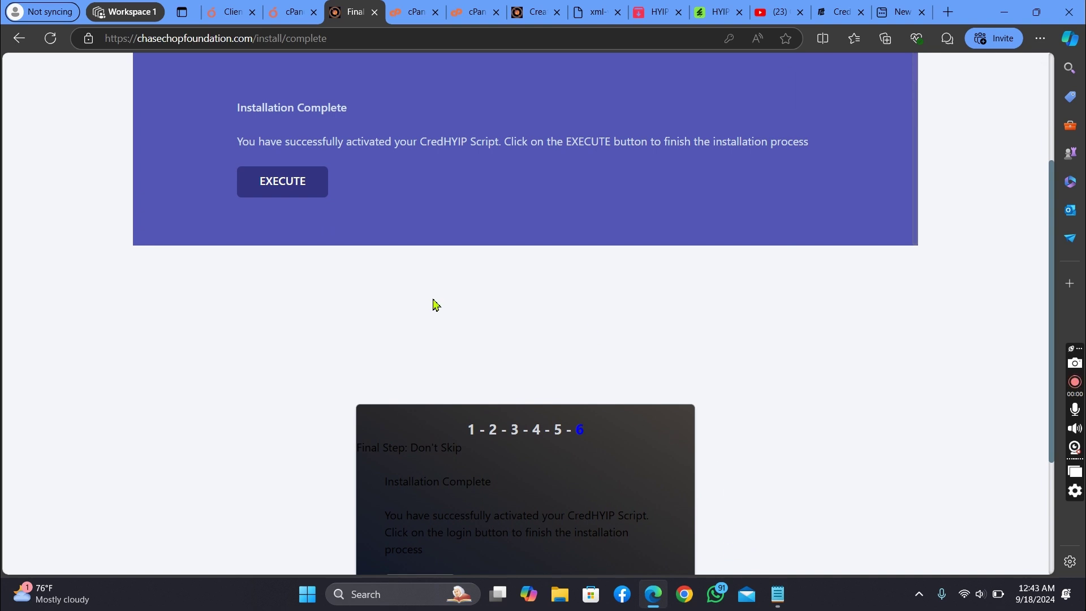
pyautogui.click(314, 196)
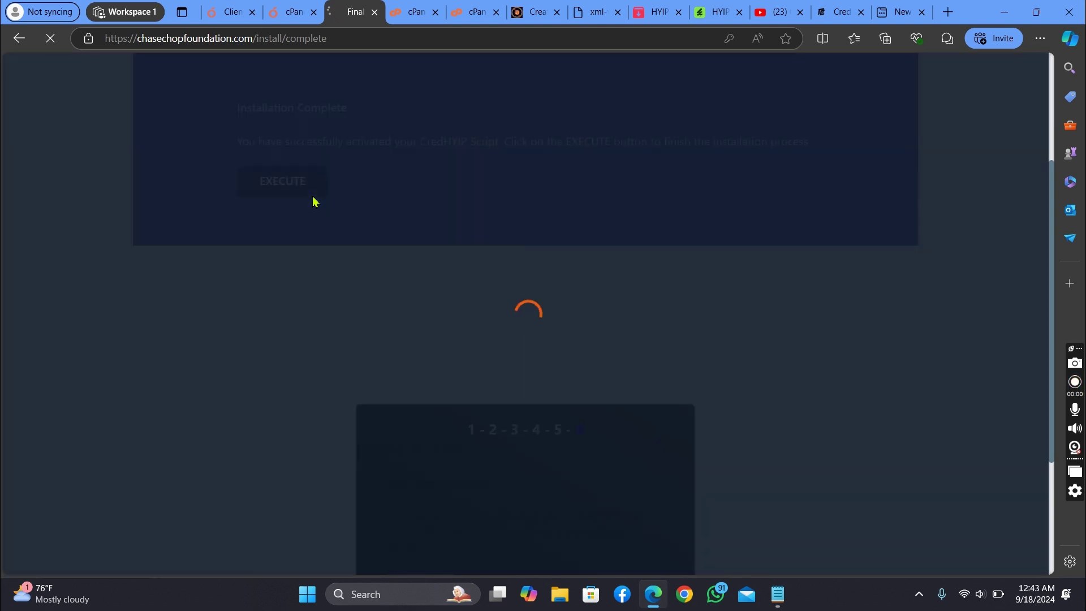
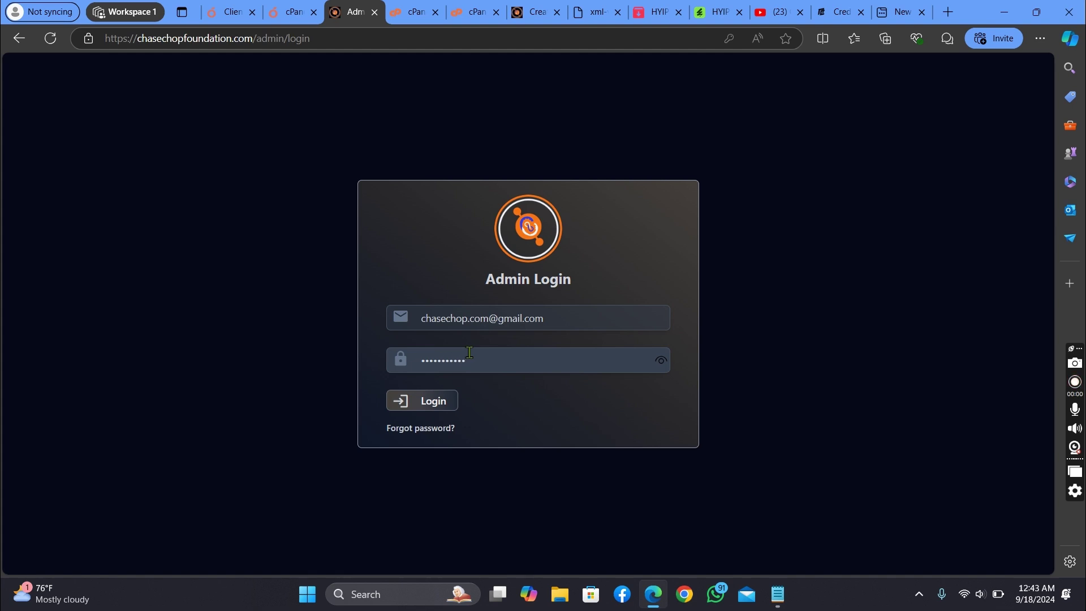
# Step: Submit the filled-in admin credentials to open the dashboard showing USD0.00 totals and zero users
pyautogui.click(433, 408)
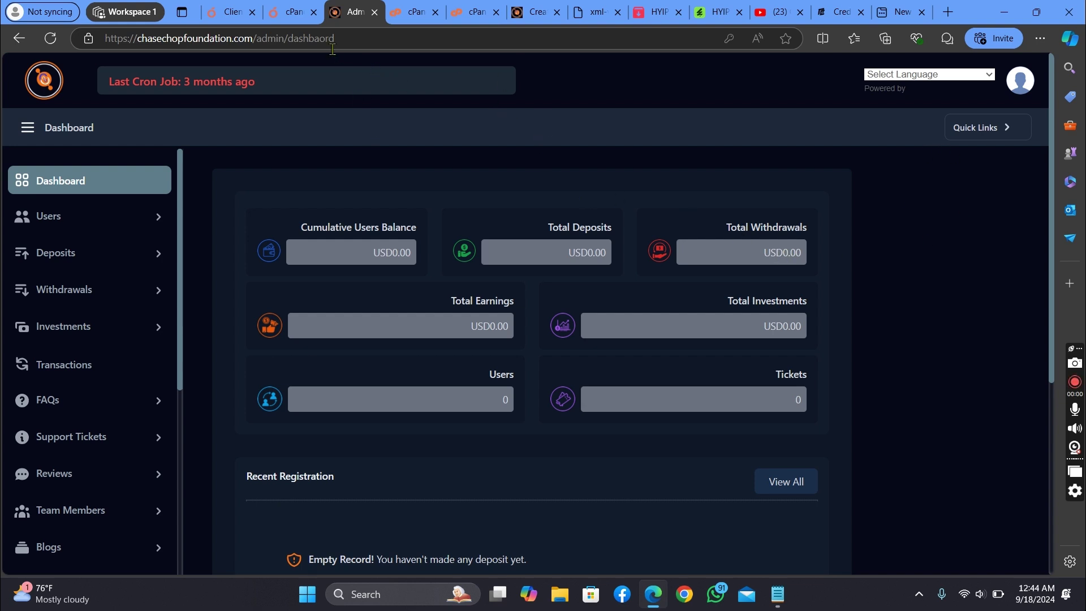
# Step: Open the admin account menu and scroll through the HYIP dashboard
pyautogui.click(1022, 76)
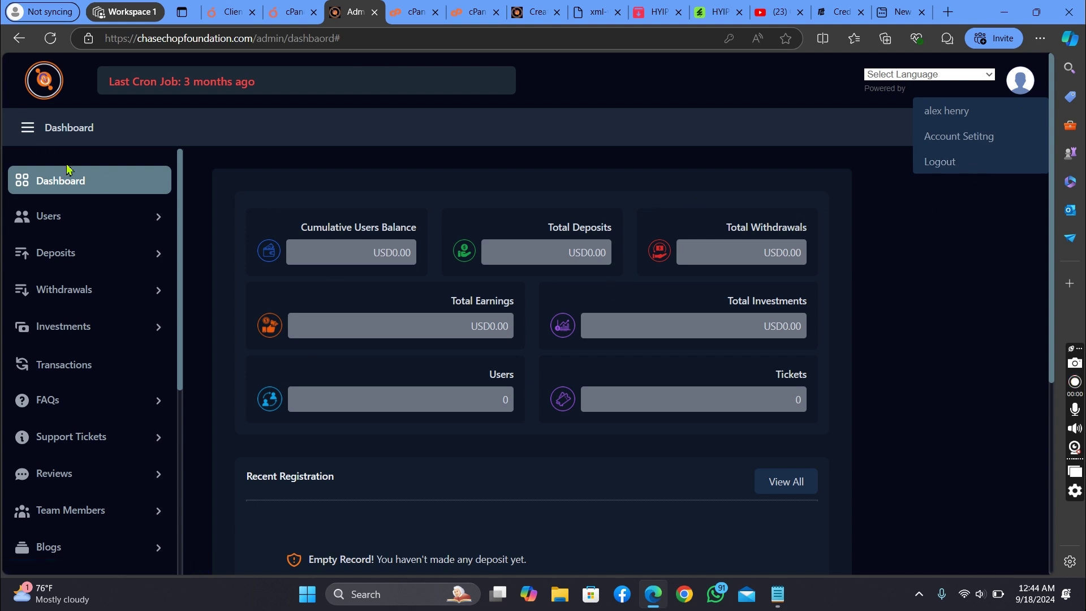
pyautogui.scroll(-3, 164, 360)
pyautogui.scroll(3, 135, 447)
pyautogui.scroll(-3, 106, 536)
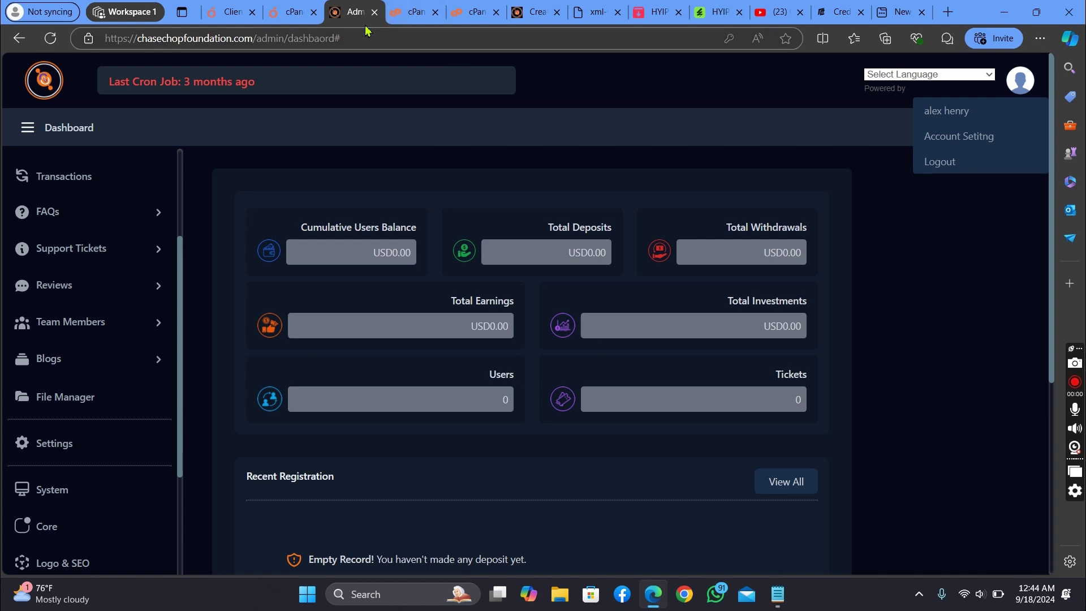
# Step: Return to the cPanel Database Wizard tab and load the cPanel Tools home page
pyautogui.click(292, 12)
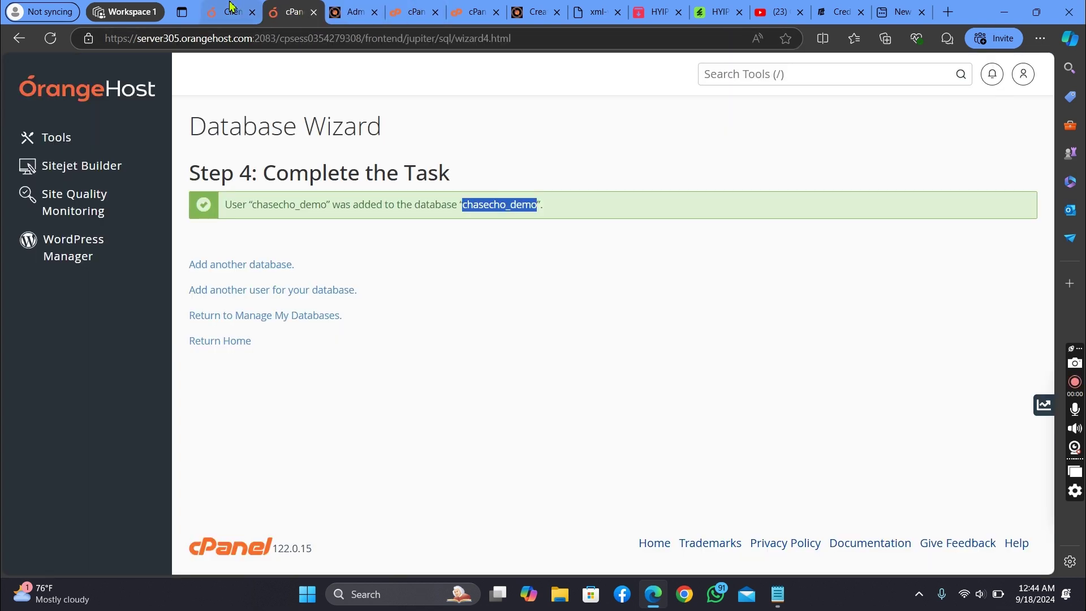
pyautogui.click(231, 7)
pyautogui.click(292, 12)
pyautogui.click(52, 145)
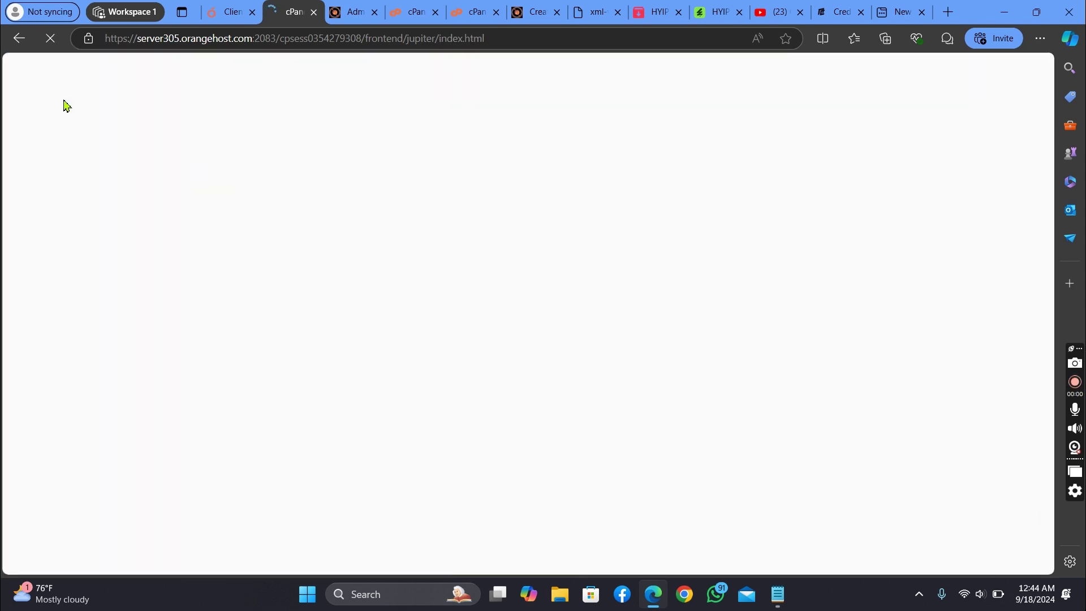